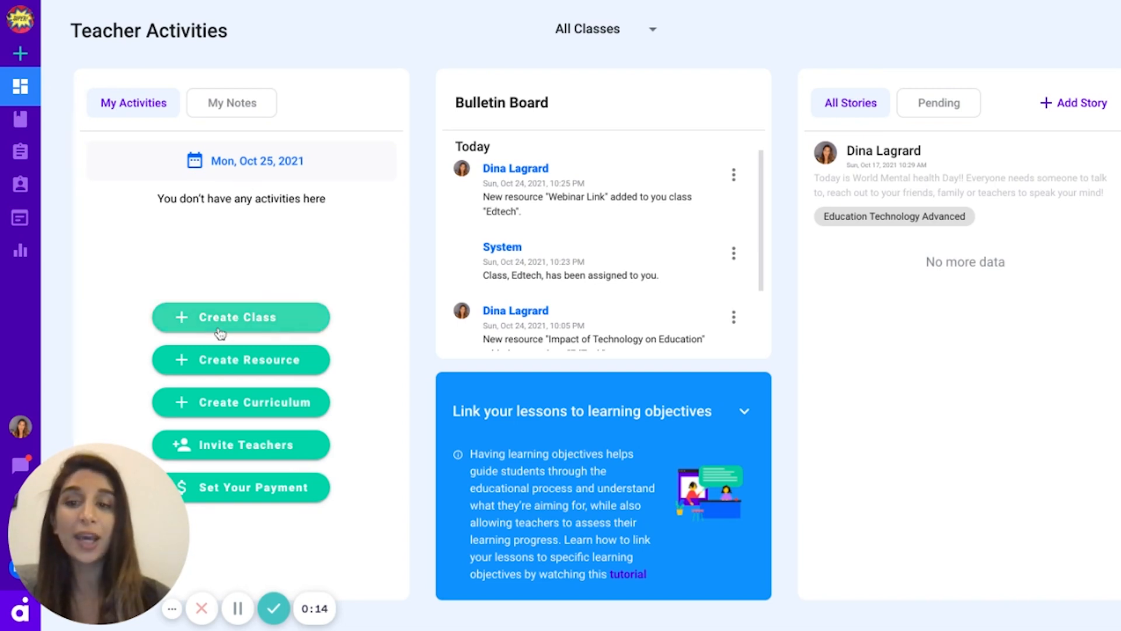
# - Start creating a new class and choose the scheduled class type
pyautogui.click(20, 123)
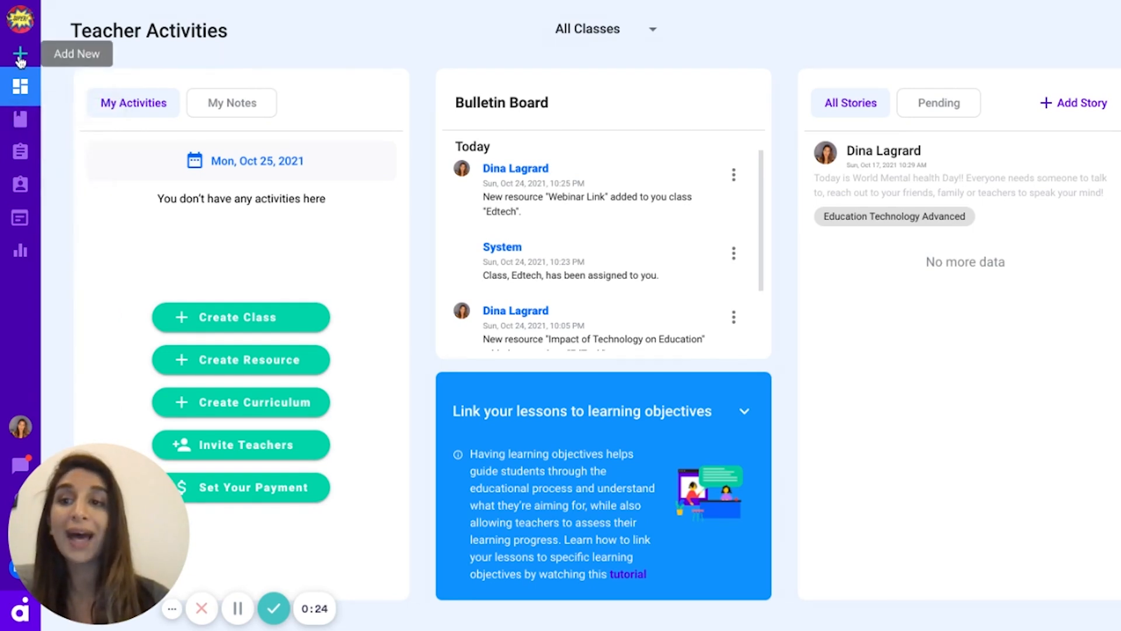
pyautogui.click(20, 57)
pyautogui.click(68, 68)
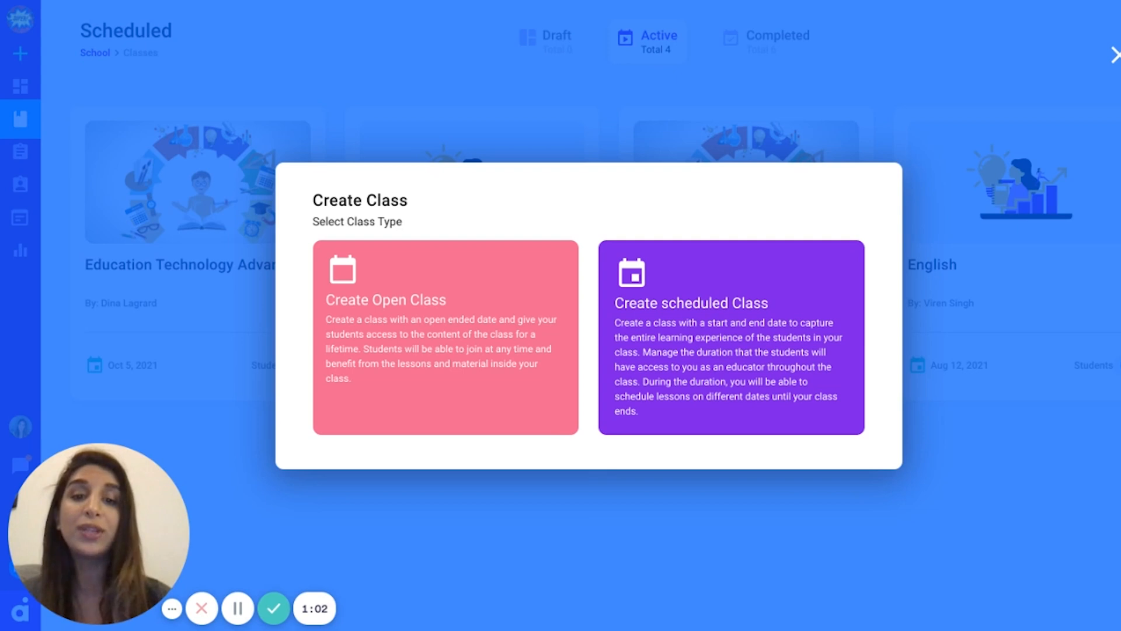
pyautogui.click(664, 324)
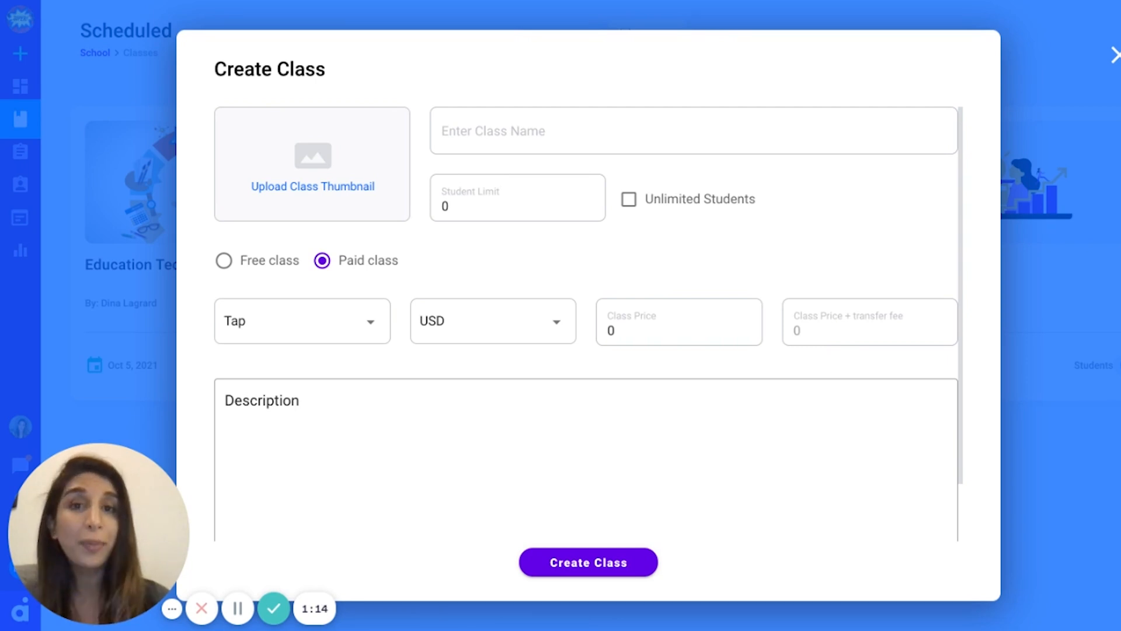
# - Name the class Edtech and give it the thumbnail of a person reading beside a stack of books
pyautogui.click(494, 131)
pyautogui.write('Edtech')
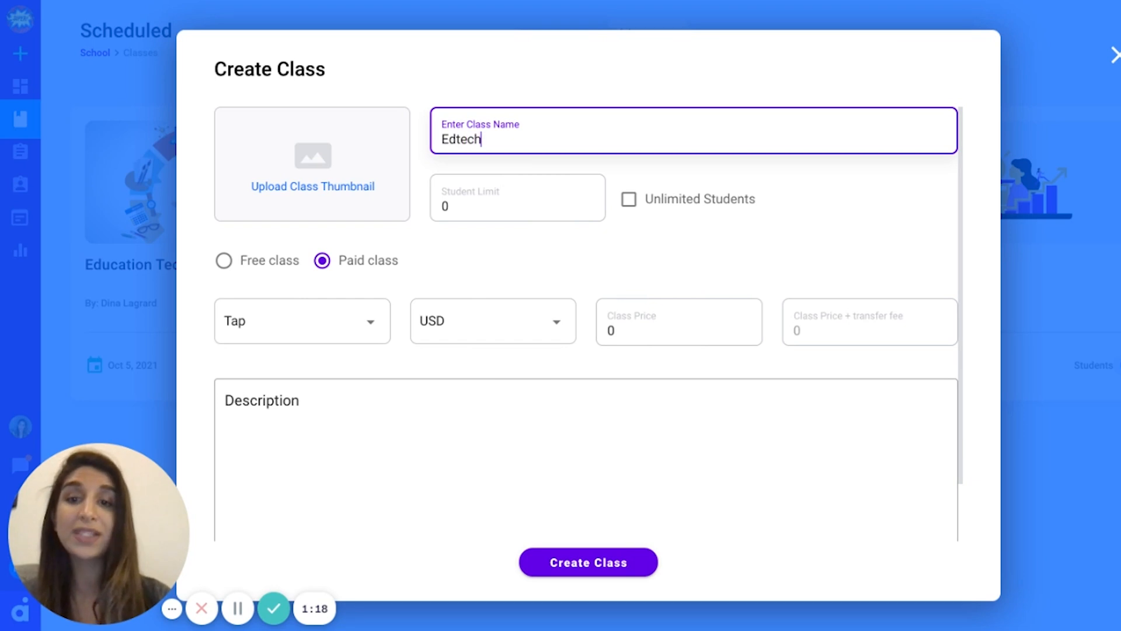
pyautogui.click(323, 182)
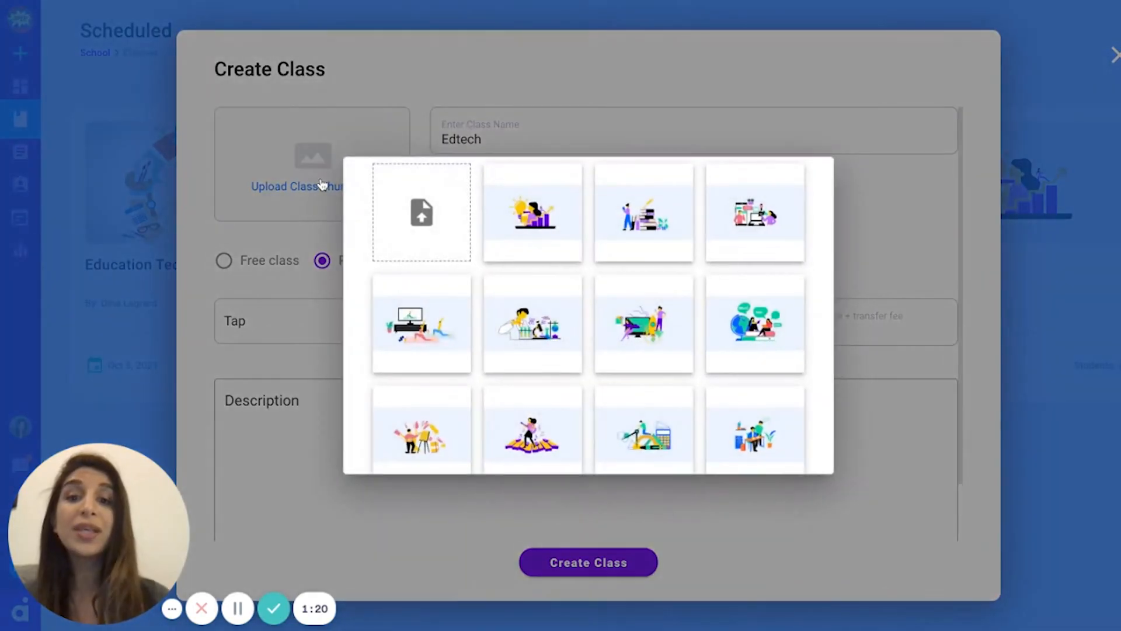
pyautogui.click(646, 234)
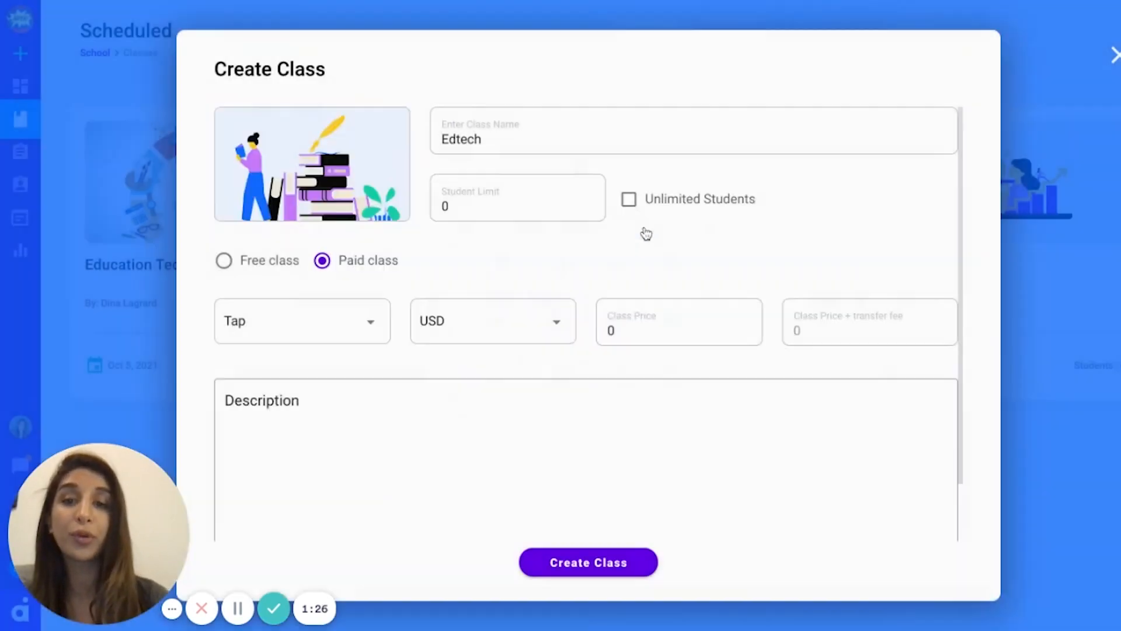
# - Limit the class to 12 students and make it a paid class with a price of 43 USD
pyautogui.click(498, 209)
pyautogui.press('BackSpace')
pyautogui.write('12')
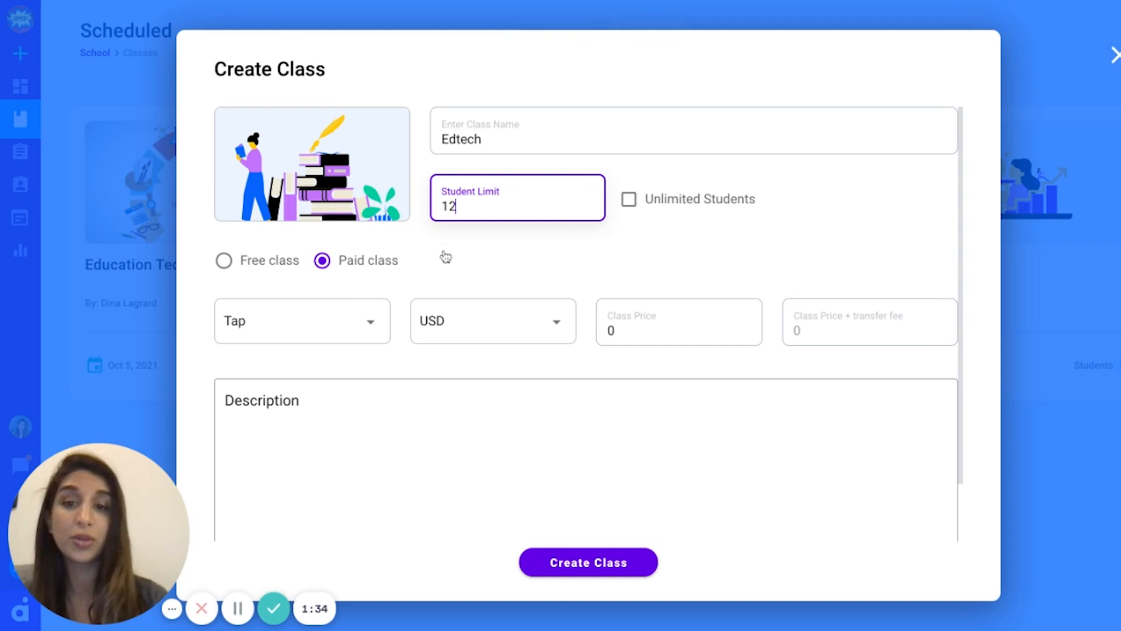
pyautogui.click(245, 265)
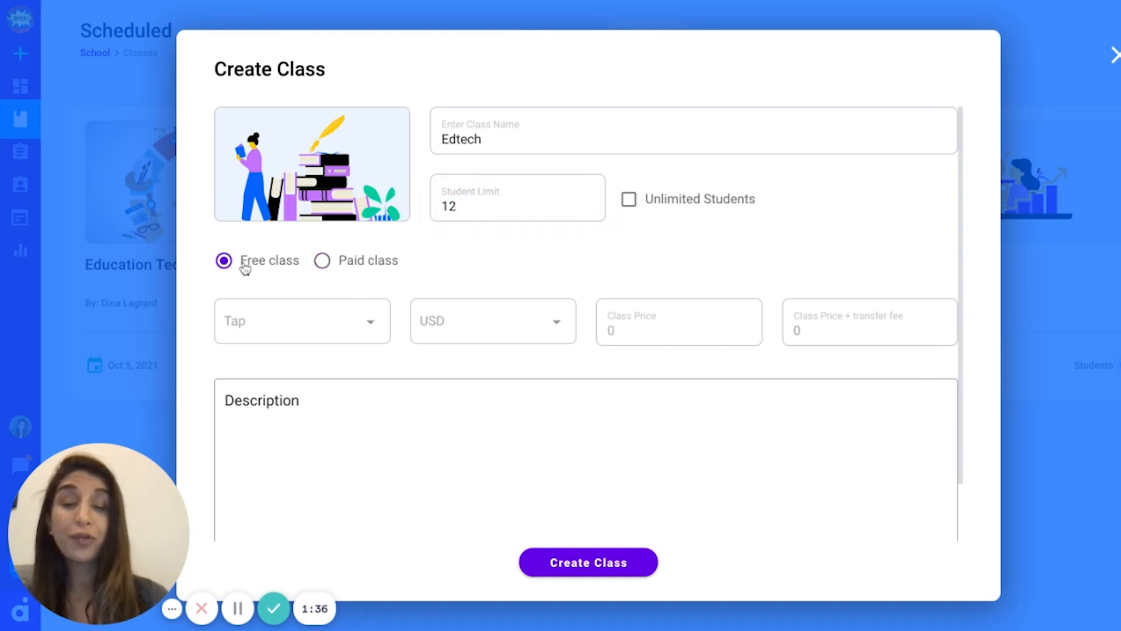
pyautogui.click(322, 262)
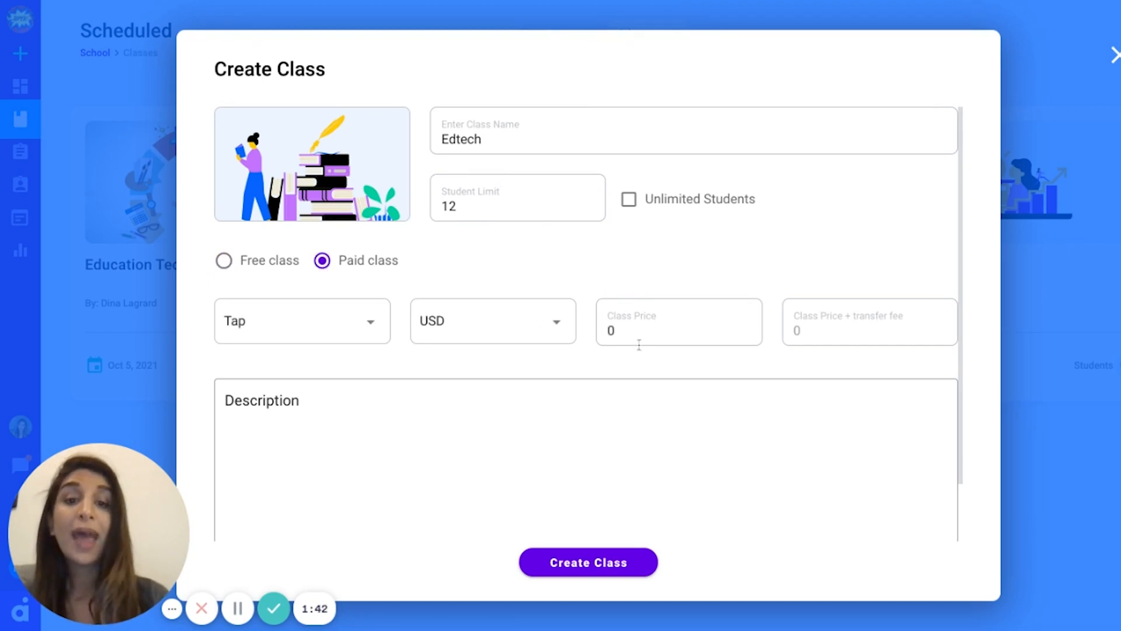
pyautogui.click(655, 333)
pyautogui.write('43')
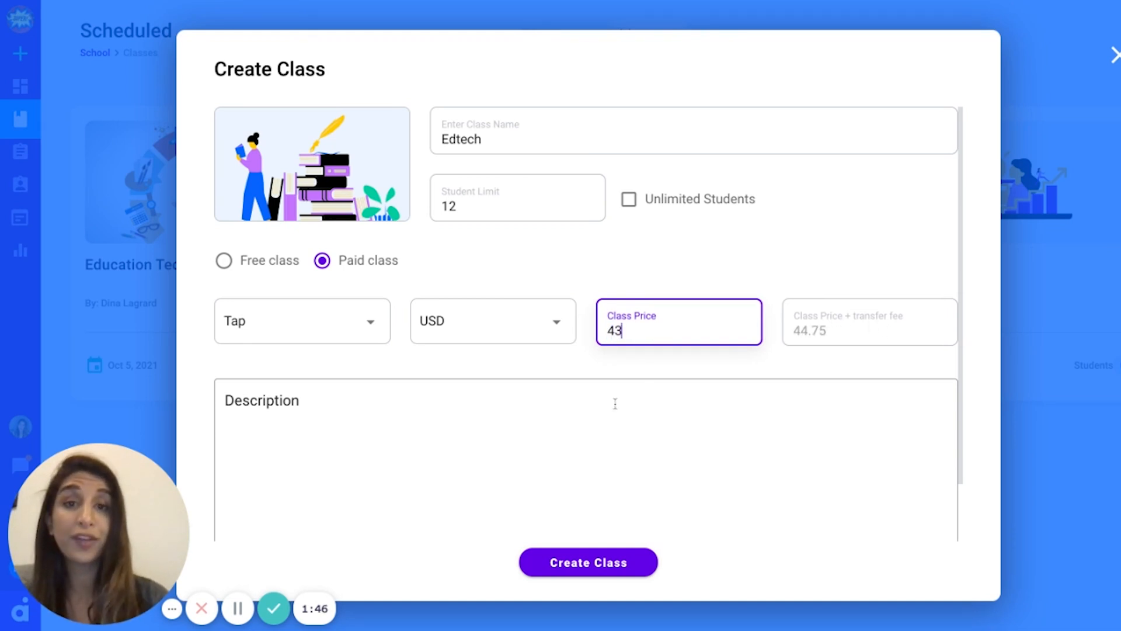
# - Describe the class as technology training for graduating educators, with 10 lessons including one scheduled live session, and create it
pyautogui.click(739, 437)
pyautogui.write('This class is for graduating educators who want to learn from the experience of a private school teacher.  I will cover methods of incorporating teaching and technology. It will be divided into 10 lessons and improve your technological skills when teaching.  One of the lessons will be a live session that will be scheduled later on in the class.')
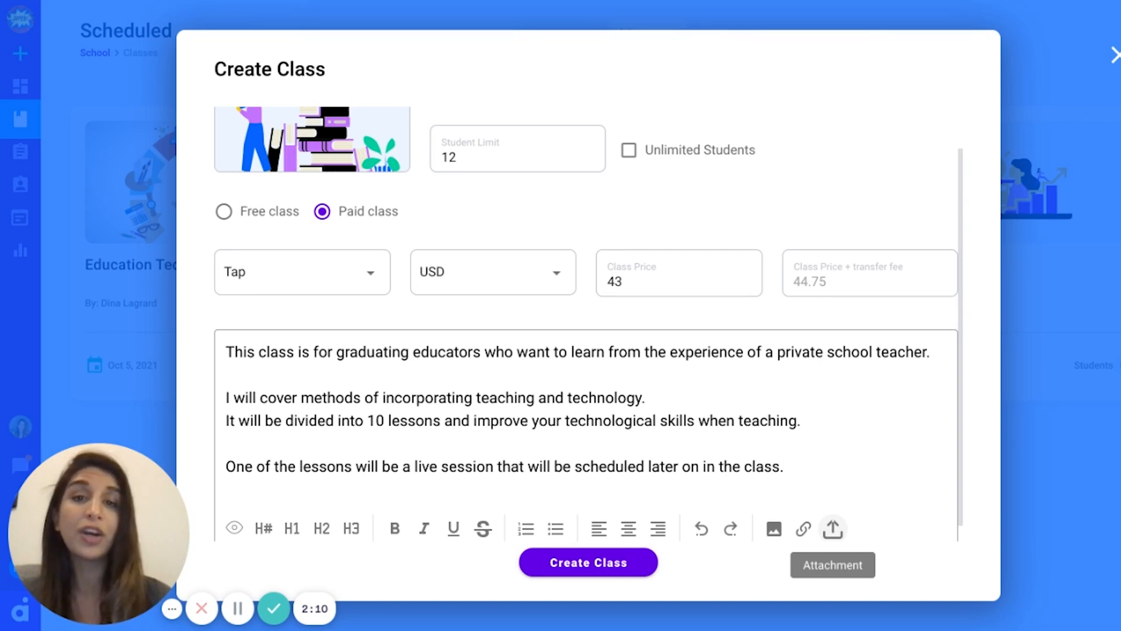
pyautogui.click(568, 568)
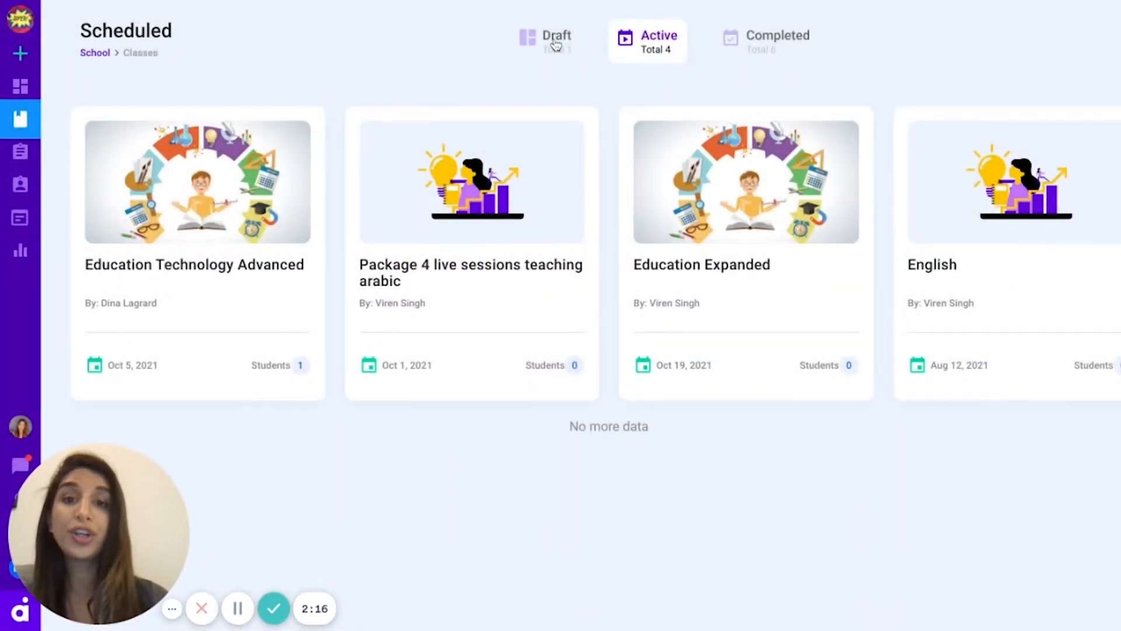
# - Open the Edtech class from the draft classes and look through its description
pyautogui.click(556, 45)
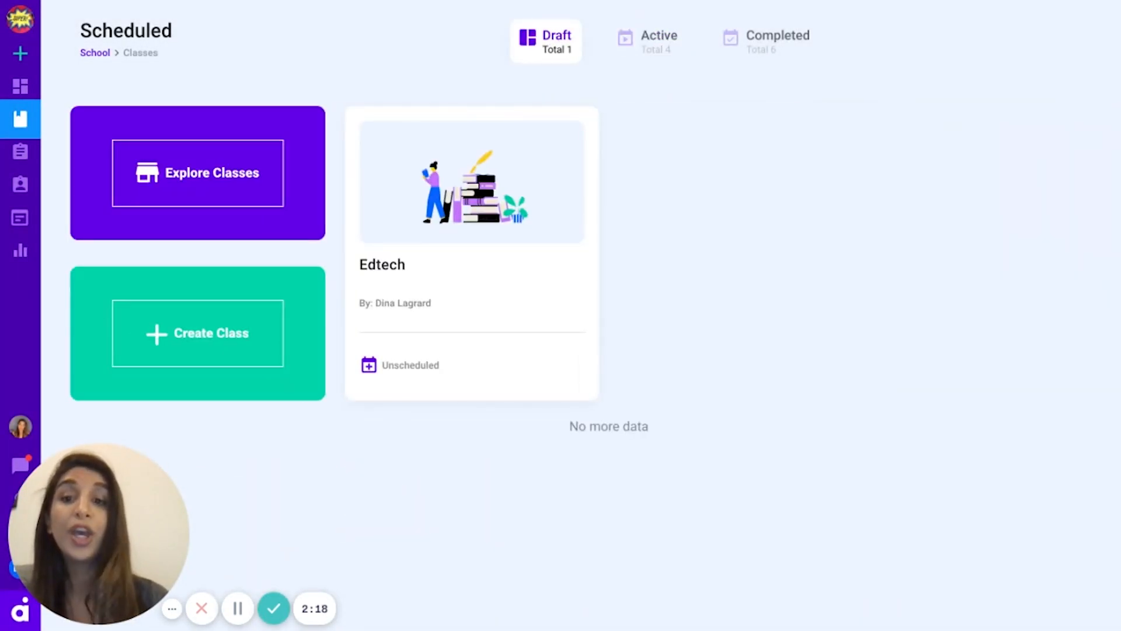
pyautogui.moveTo(437, 216)
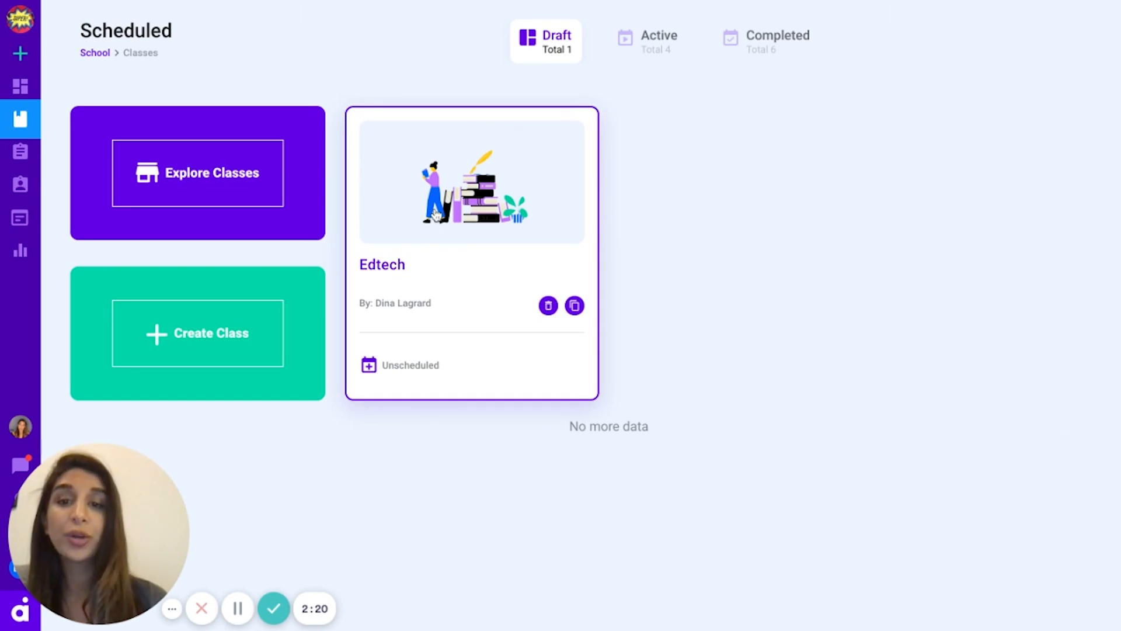
pyautogui.click(436, 216)
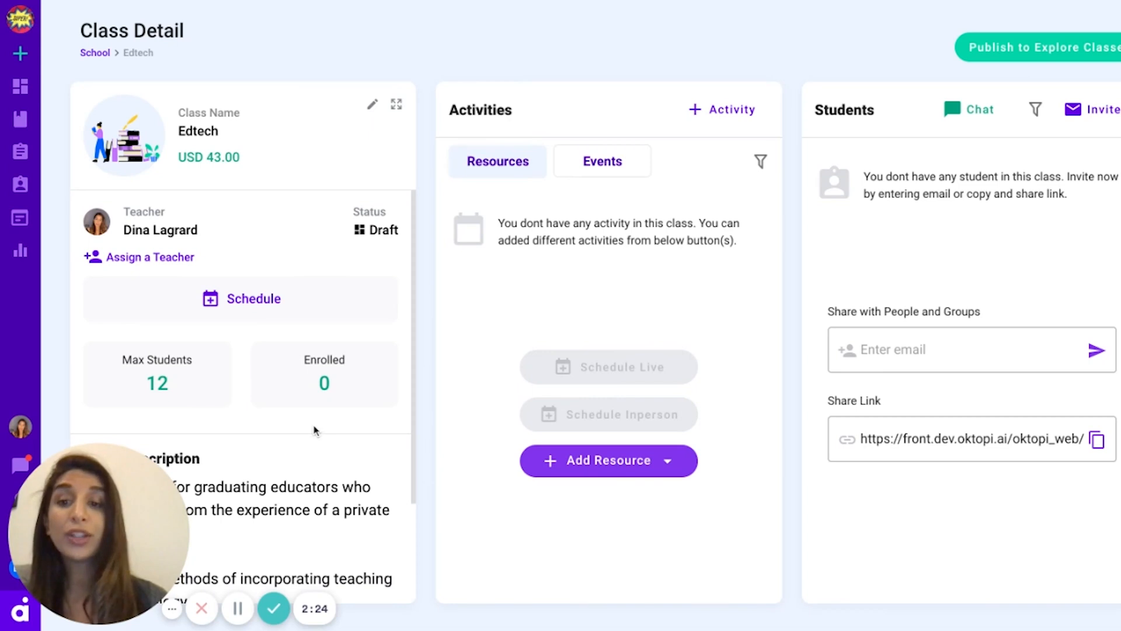
pyautogui.scroll(-3, 314, 430)
pyautogui.scroll(3, 263, 362)
# - Start scheduling the Edtech class with the start date 2021-10-26 and the end date 2021-12-31
pyautogui.click(229, 310)
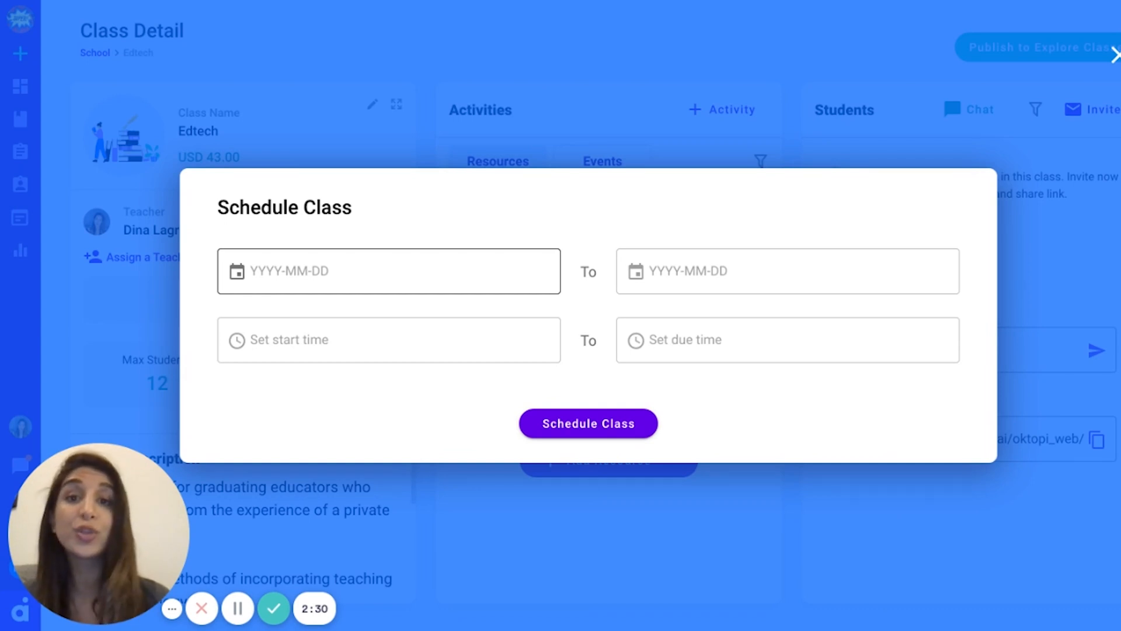
pyautogui.click(305, 292)
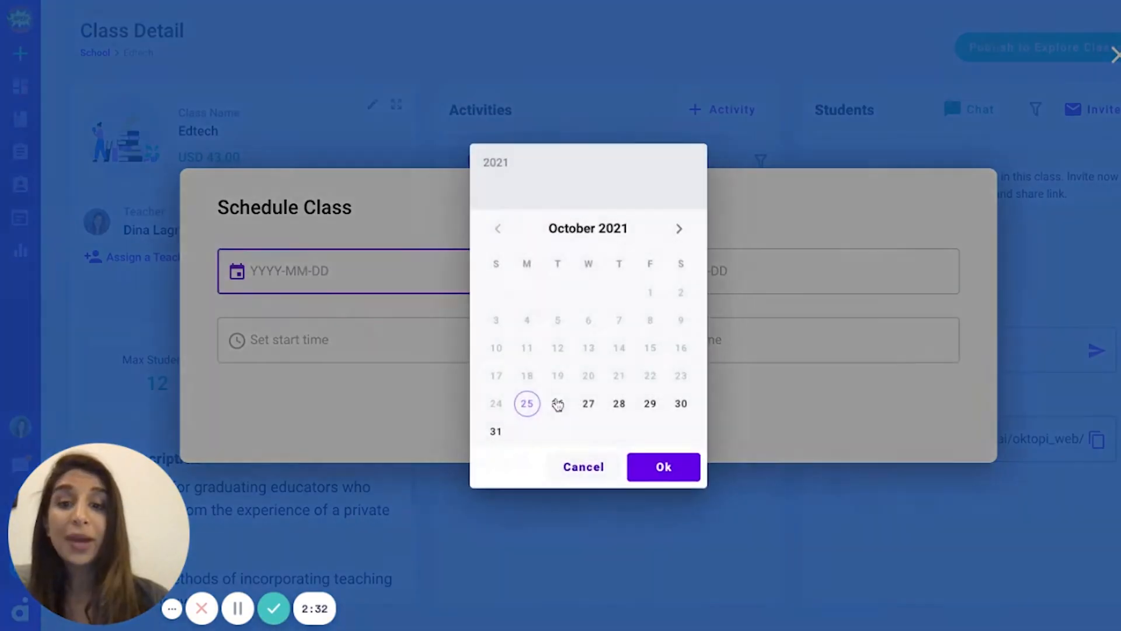
pyautogui.click(558, 404)
pyautogui.click(661, 467)
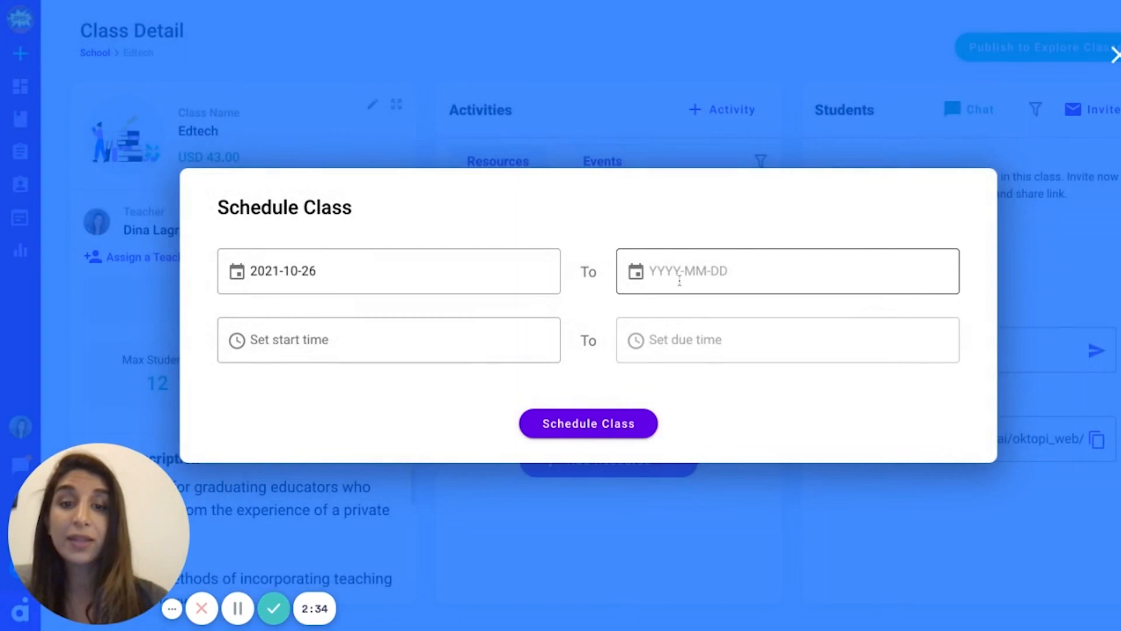
pyautogui.click(679, 281)
pyautogui.click(678, 230)
pyautogui.click(678, 229)
pyautogui.click(650, 403)
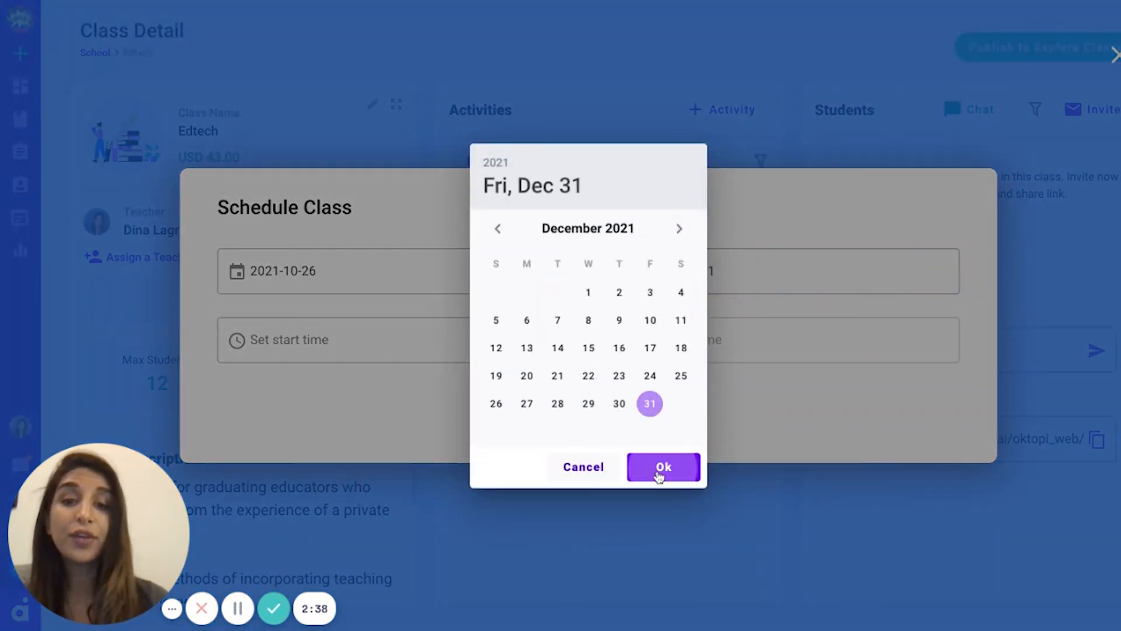
pyautogui.click(661, 466)
# - Set the class start time to 00:30 and the due time to 2:30 AM, and confirm the schedule
pyautogui.click(383, 348)
pyautogui.click(589, 248)
pyautogui.click(588, 424)
pyautogui.click(675, 475)
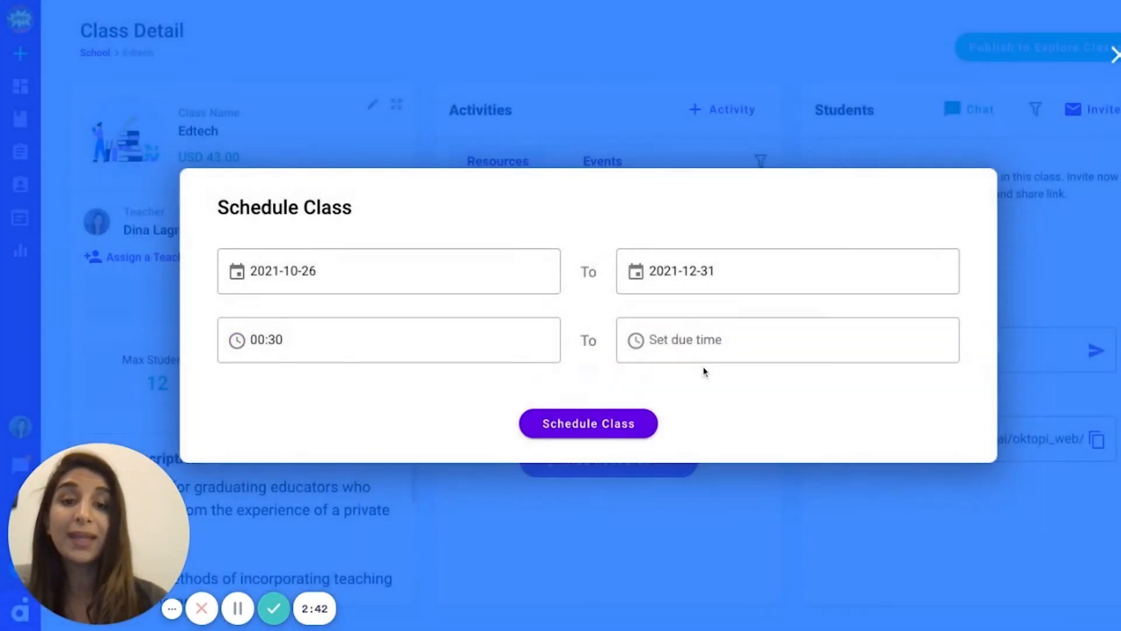
pyautogui.click(701, 345)
pyautogui.click(665, 291)
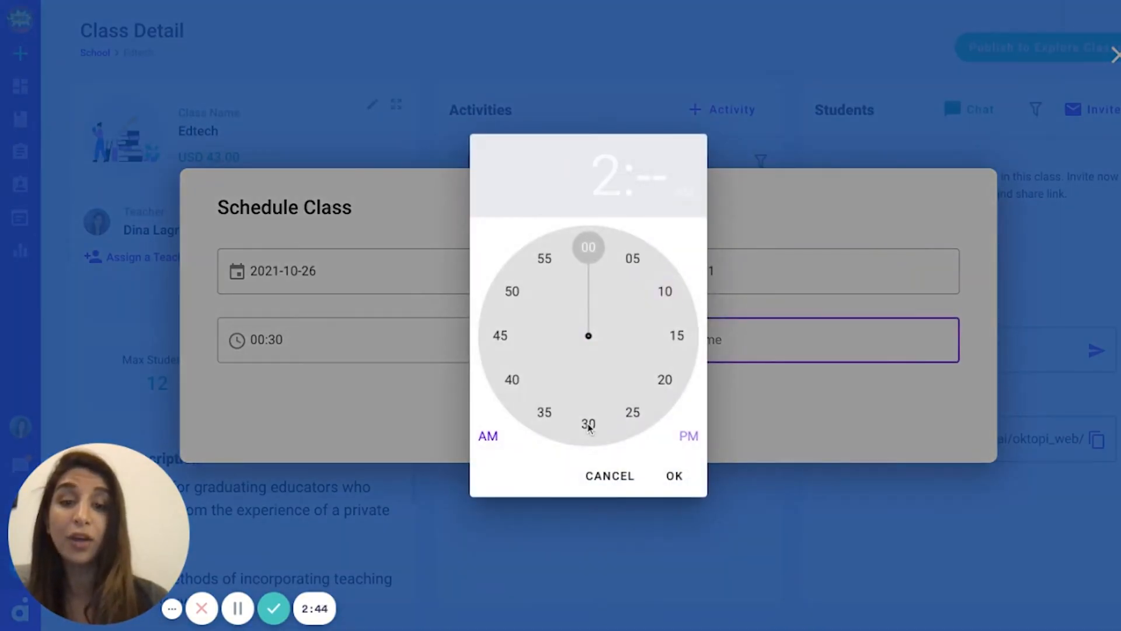
pyautogui.click(588, 424)
pyautogui.click(675, 476)
pyautogui.click(599, 426)
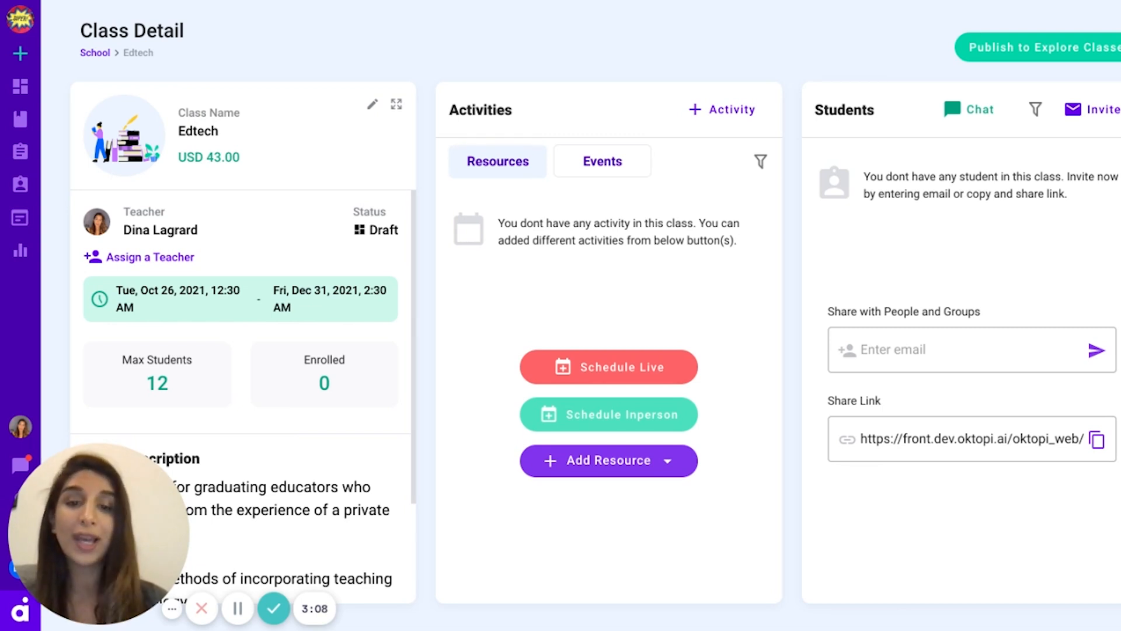
# - Add the Webinar Link resource from the library to the Edtech class
pyautogui.click(602, 464)
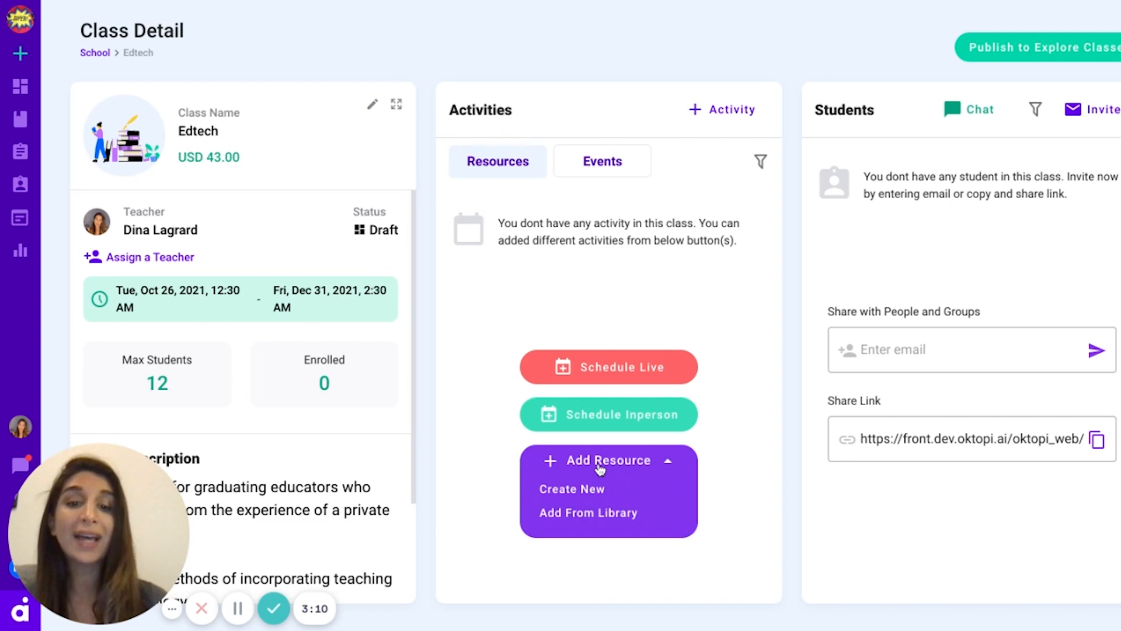
pyautogui.click(594, 490)
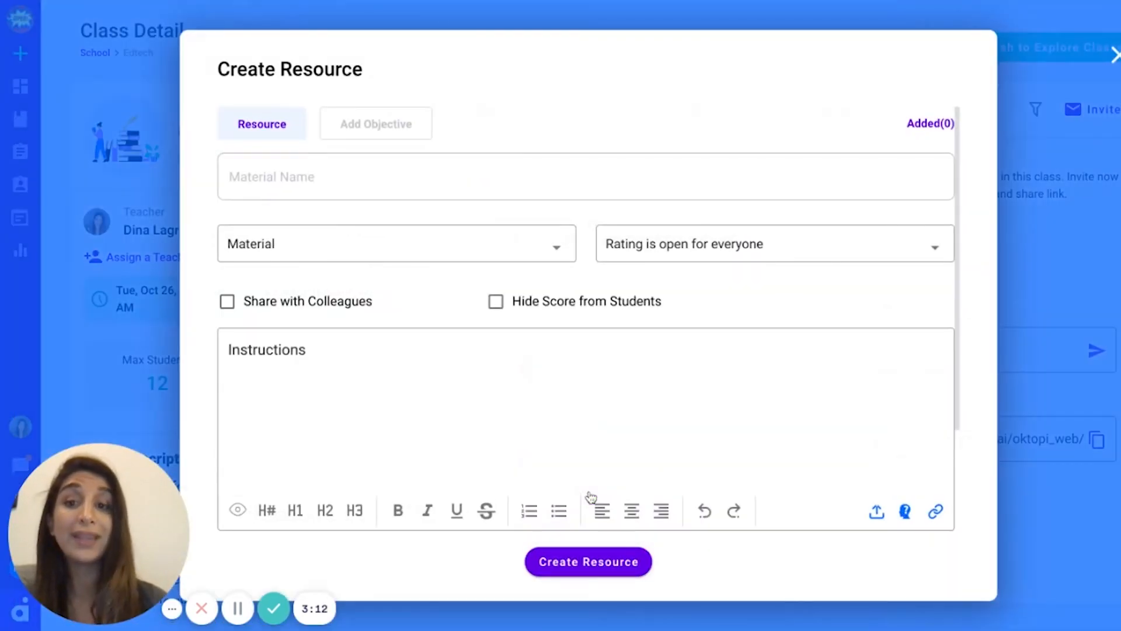
pyautogui.press('Escape')
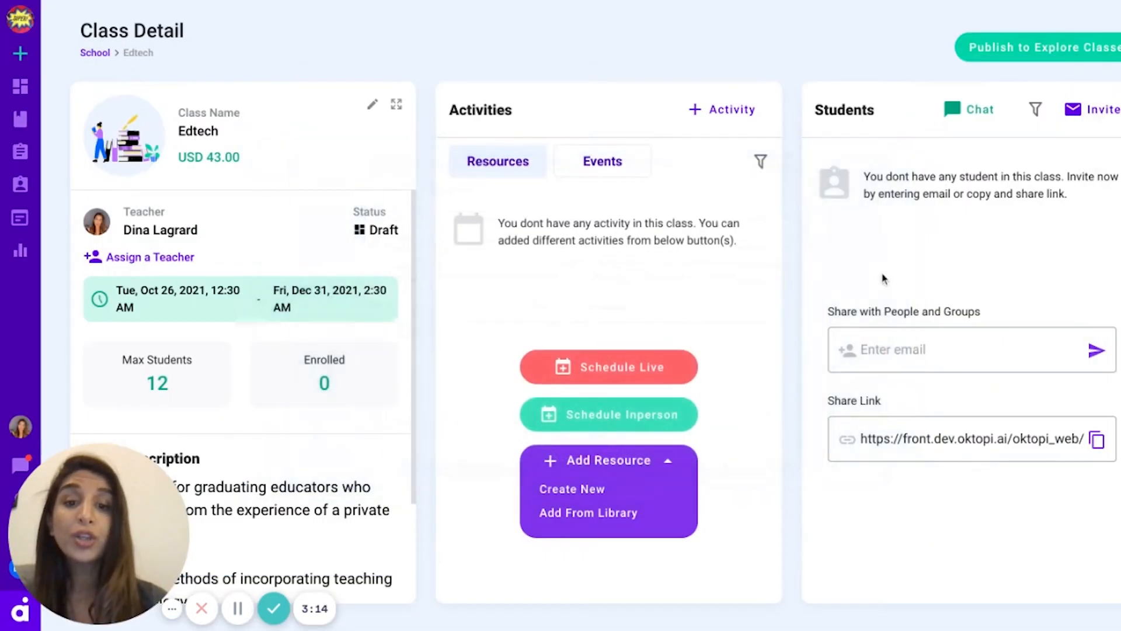
pyautogui.click(619, 519)
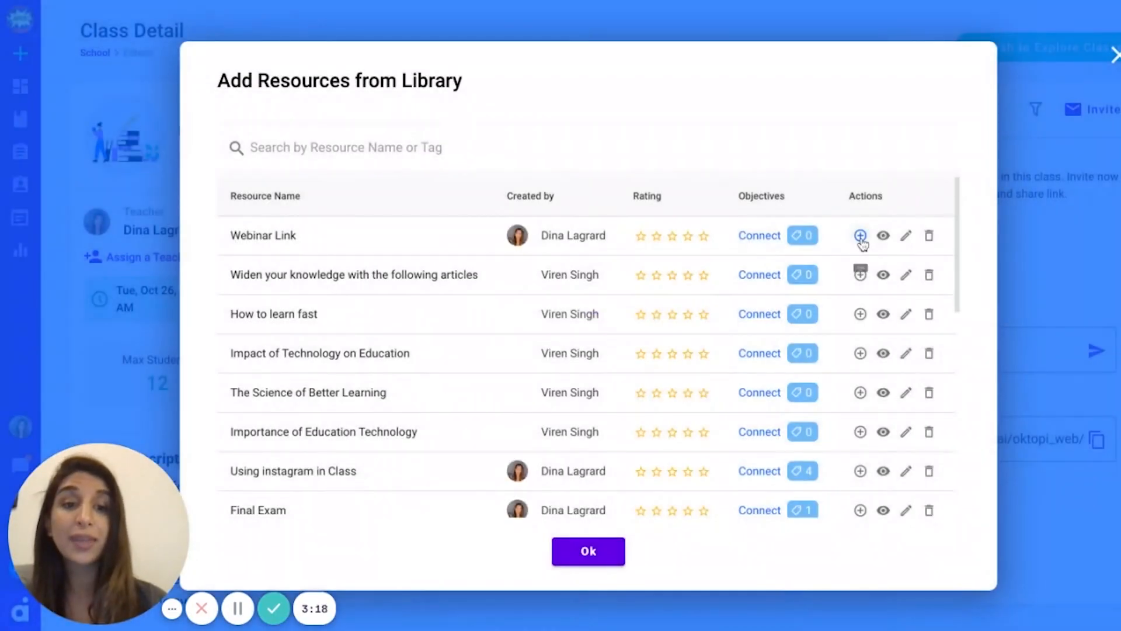
pyautogui.click(861, 237)
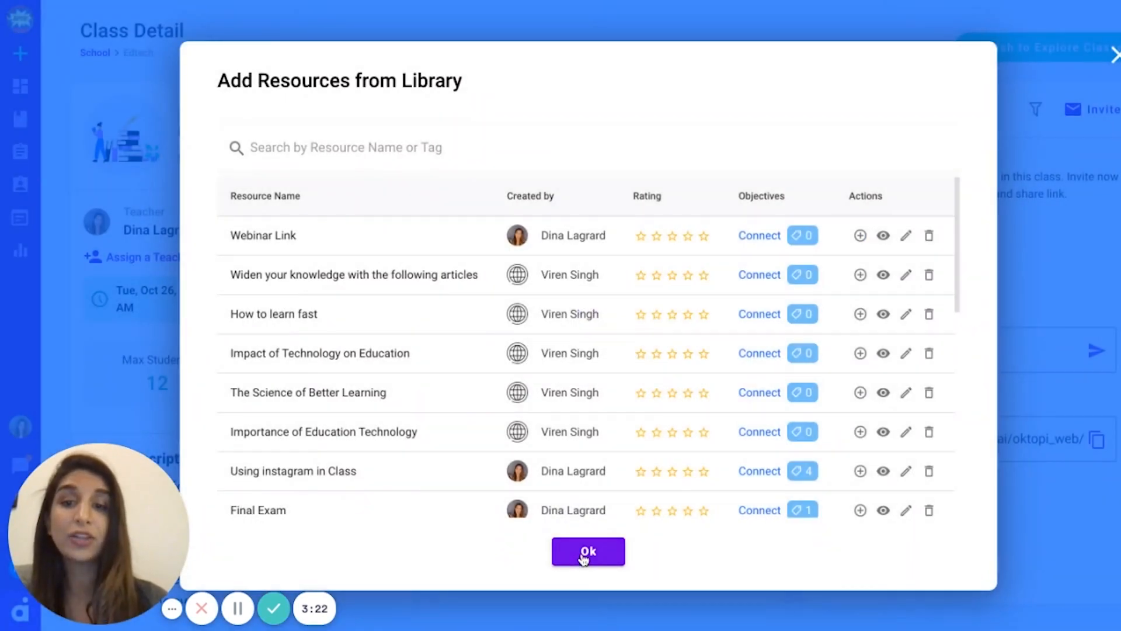
pyautogui.click(587, 552)
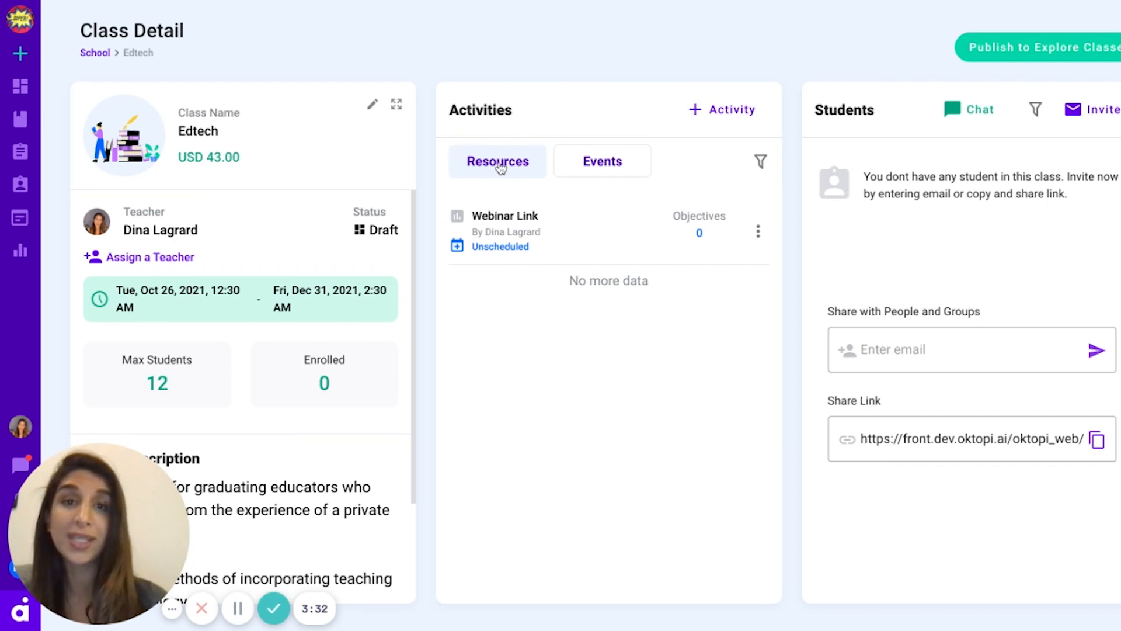
# - Check the options for inviting students to the Edtech class by link or email
pyautogui.click(1084, 116)
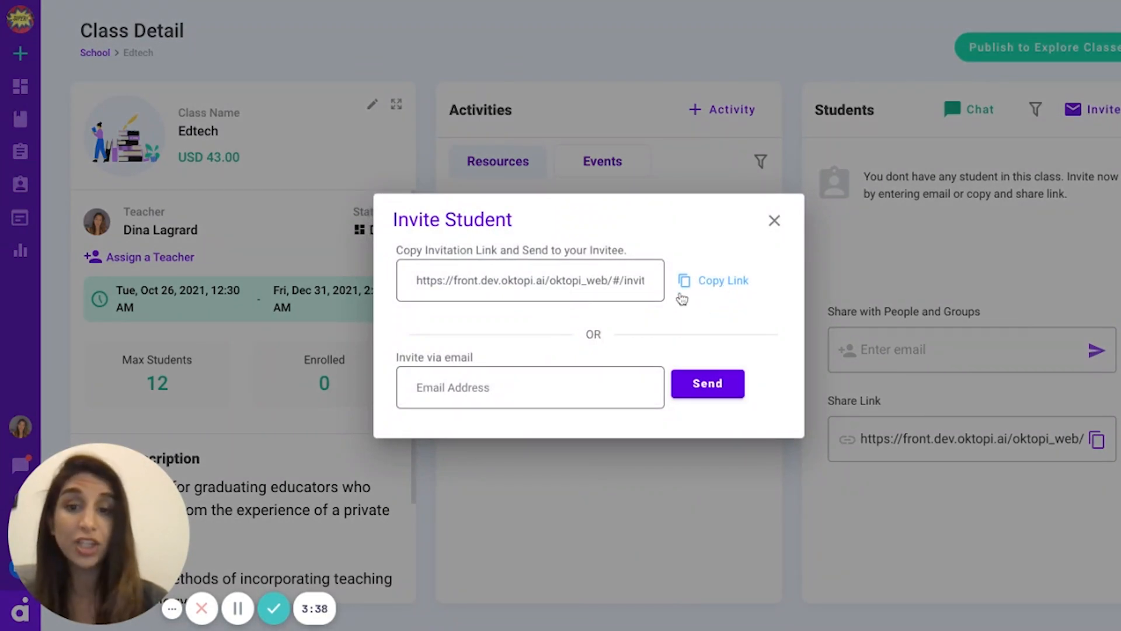
pyautogui.click(775, 220)
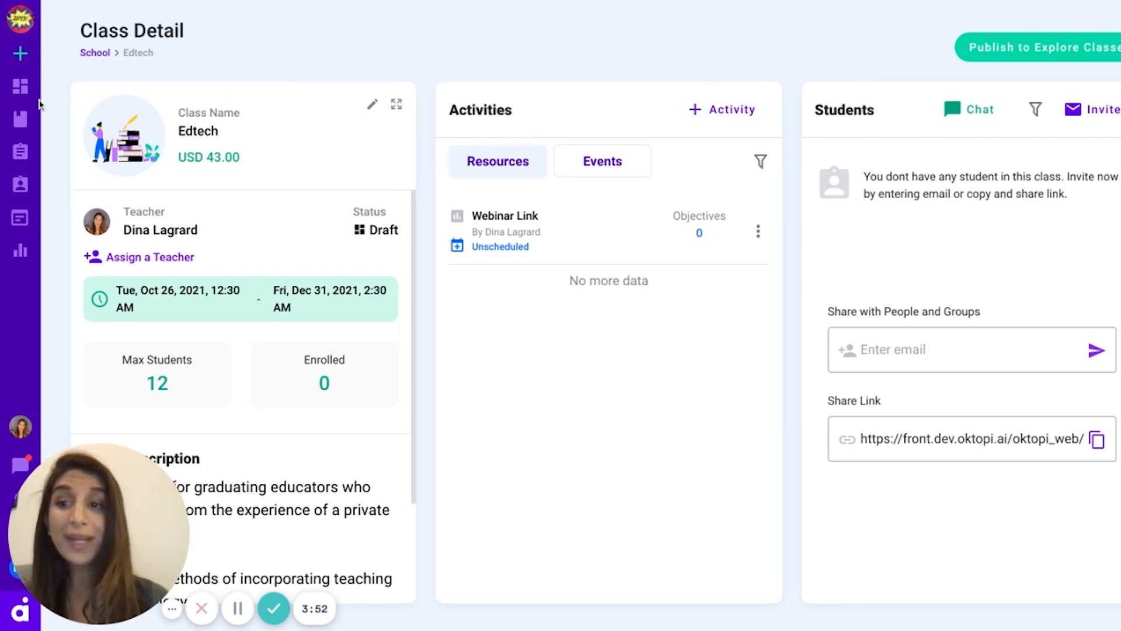
# - Open the Education Technology Advanced class from the active scheduled classes and examine its description
pyautogui.click(21, 123)
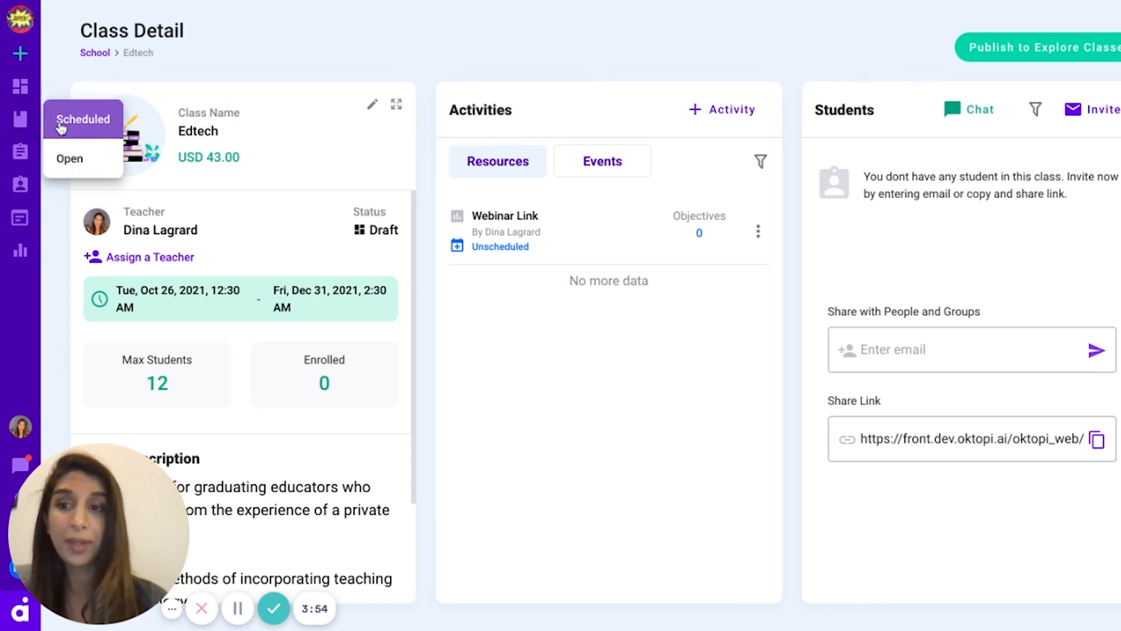
pyautogui.click(82, 119)
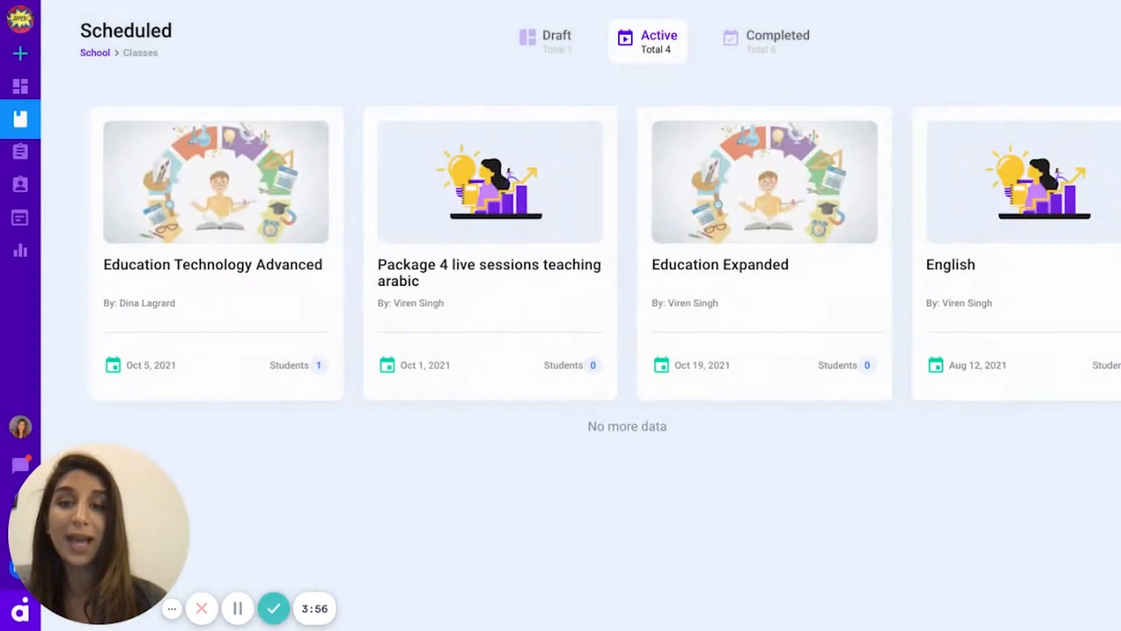
pyautogui.moveTo(173, 213)
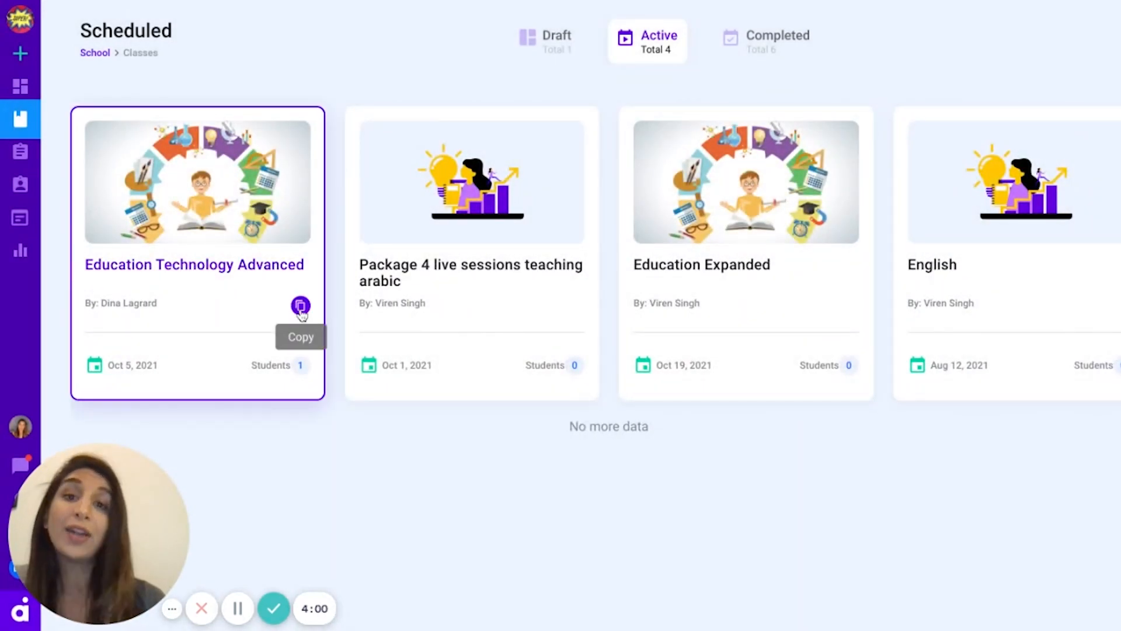
pyautogui.click(209, 220)
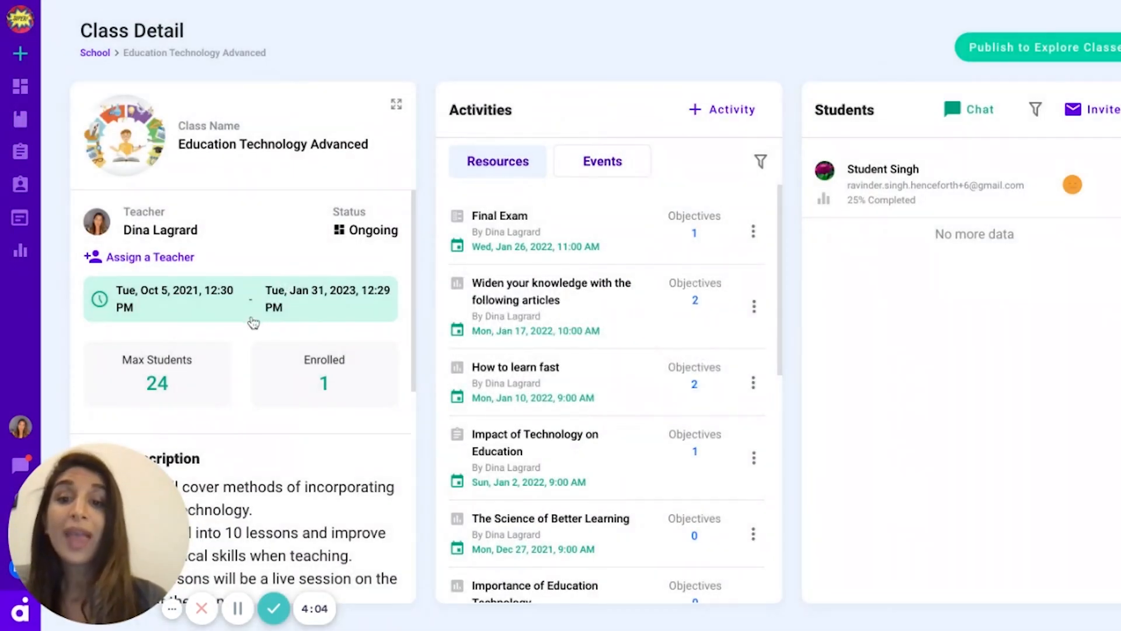
pyautogui.scroll(-3, 303, 358)
pyautogui.scroll(-2, 303, 359)
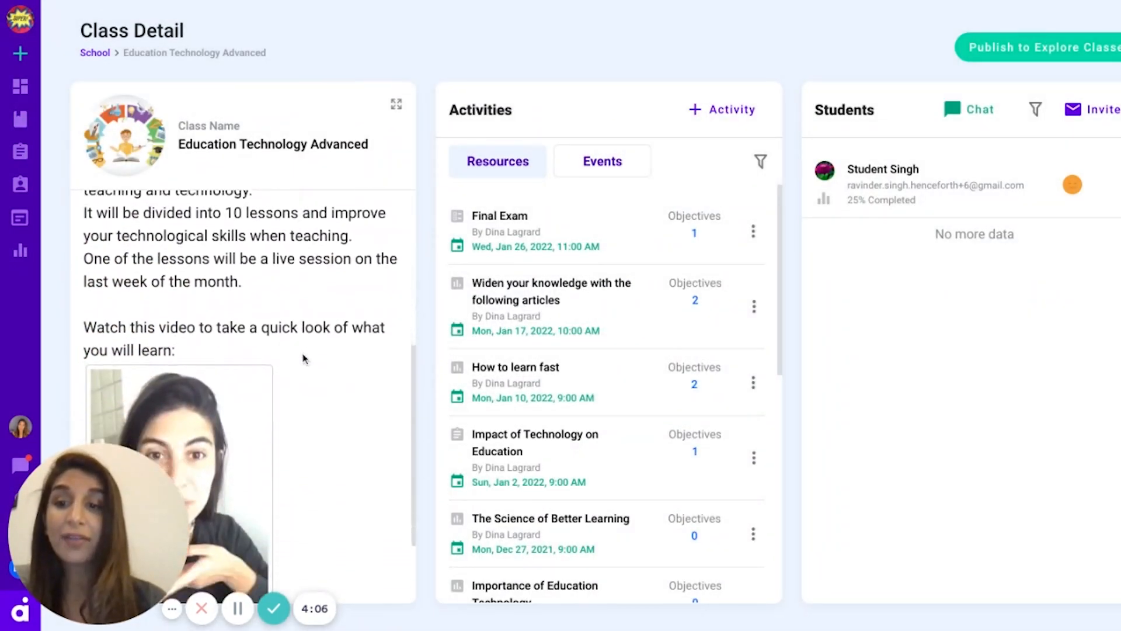
# - Review the rest of the Education Technology Advanced class description, including its preview video
pyautogui.scroll(-2, 303, 358)
pyautogui.scroll(3, 303, 359)
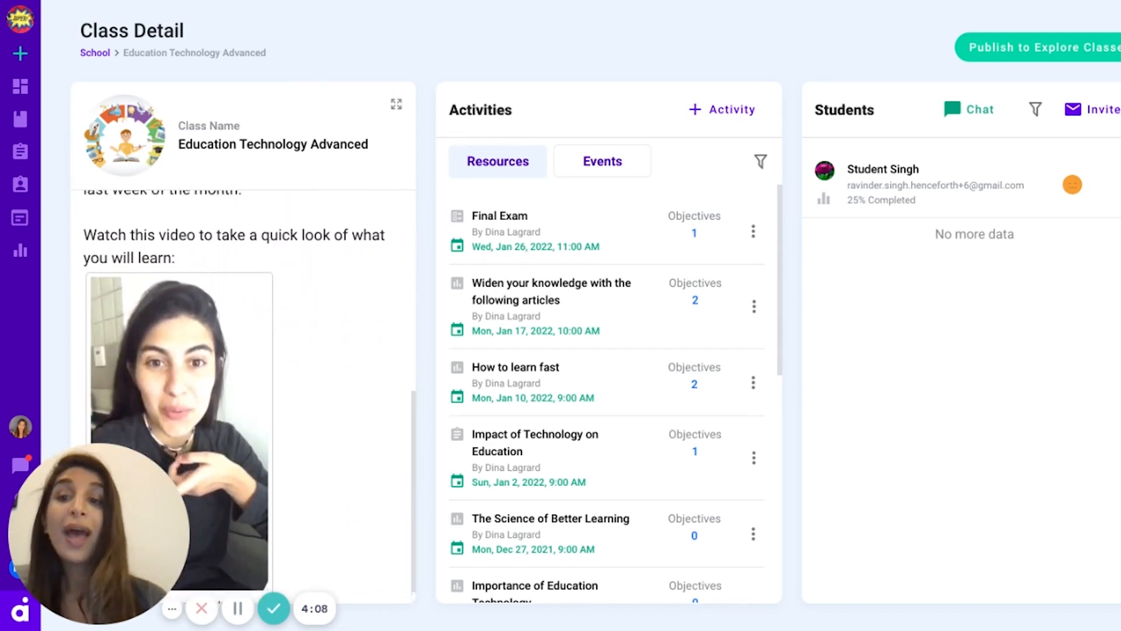
pyautogui.scroll(4, 303, 358)
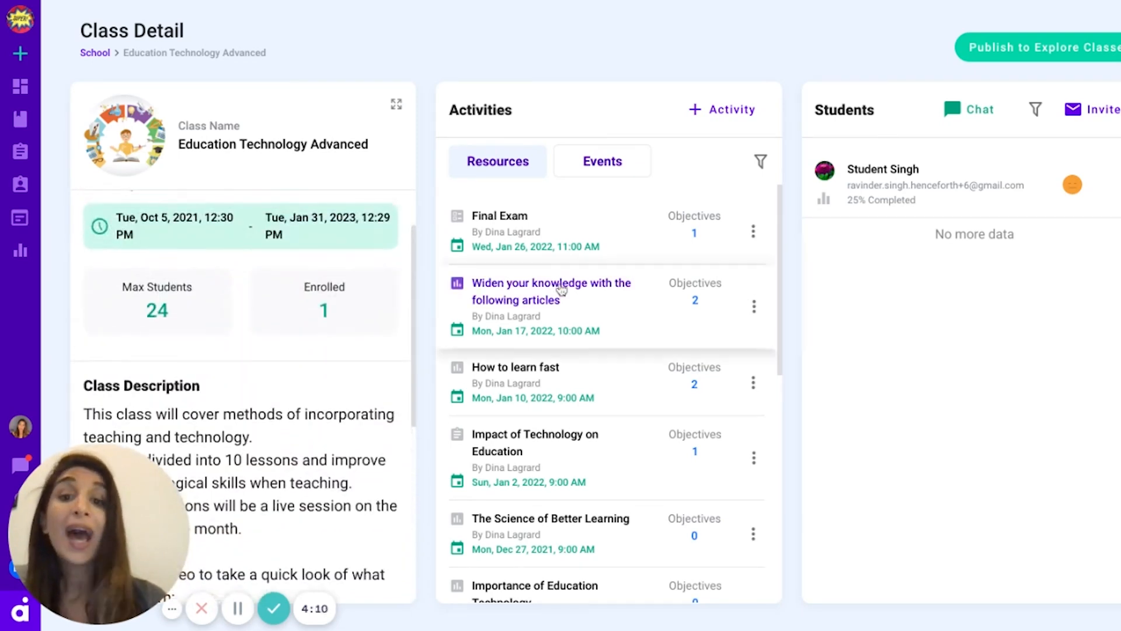
# - Open the Mood Meter Assignment from the class resources and review its instructions and student rating feedback
pyautogui.scroll(-4, 569, 391)
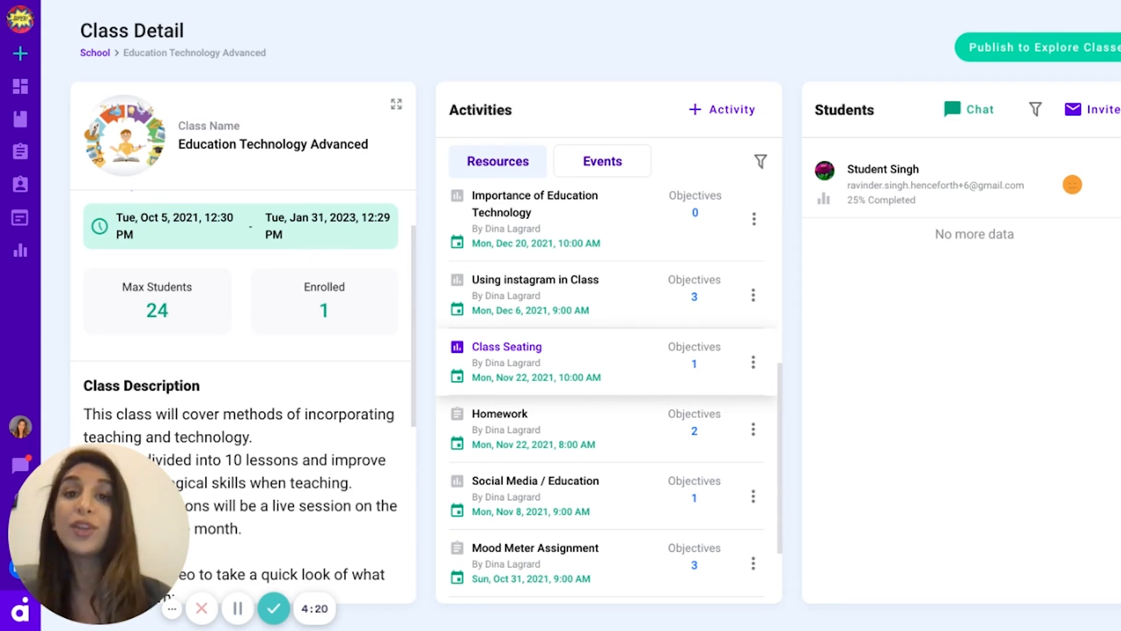
pyautogui.scroll(-2, 508, 362)
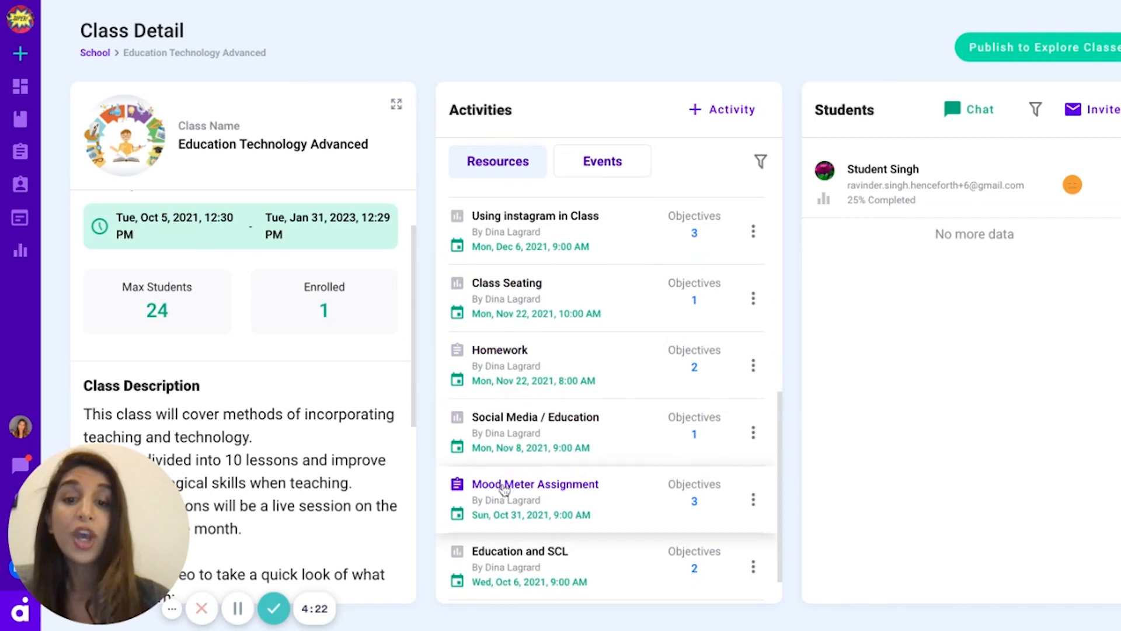
pyautogui.click(504, 489)
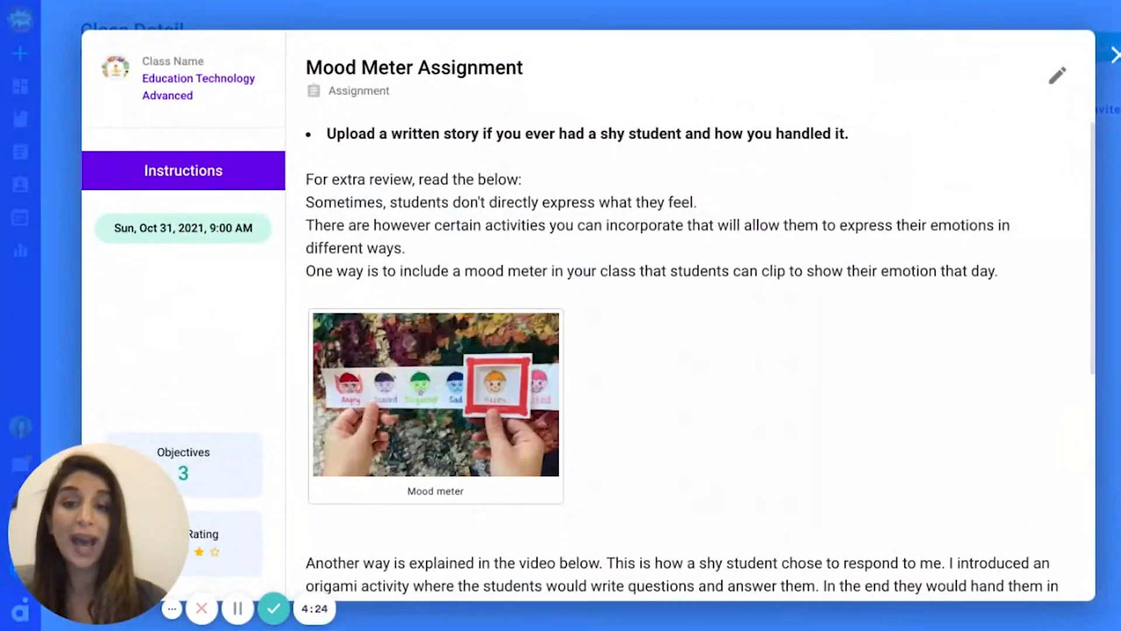
pyautogui.scroll(-4, 592, 472)
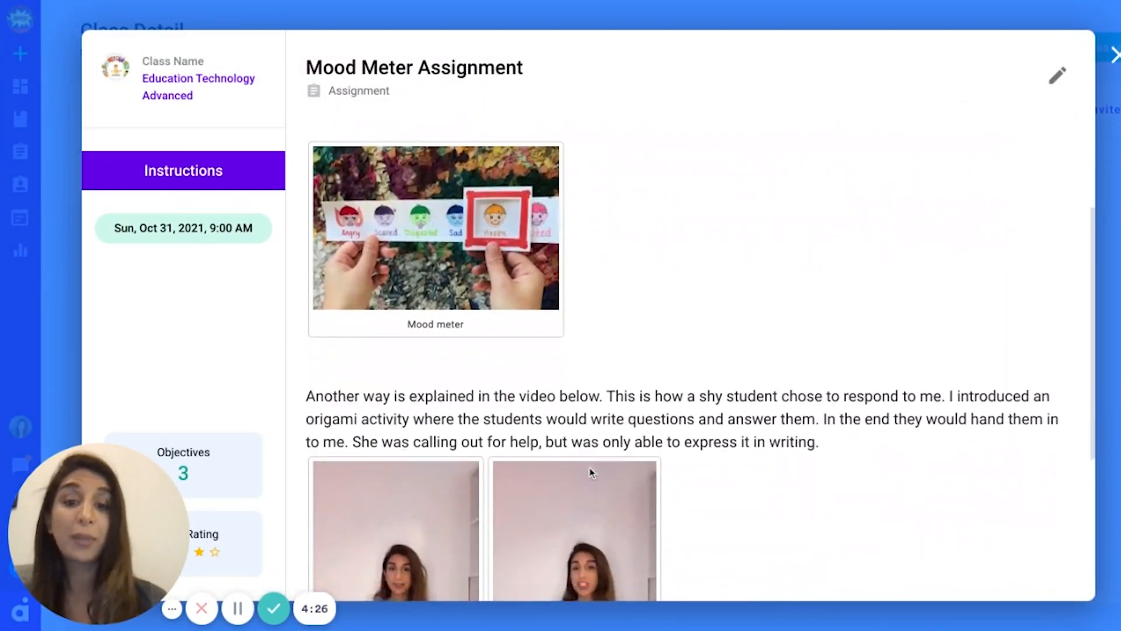
pyautogui.scroll(-3, 591, 472)
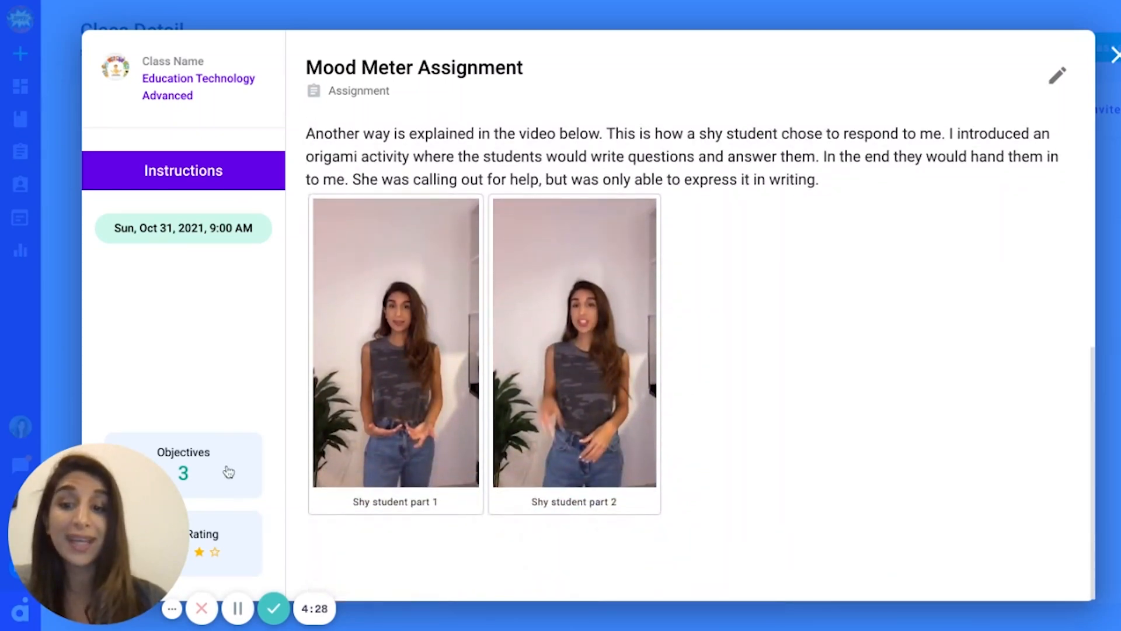
pyautogui.click(241, 562)
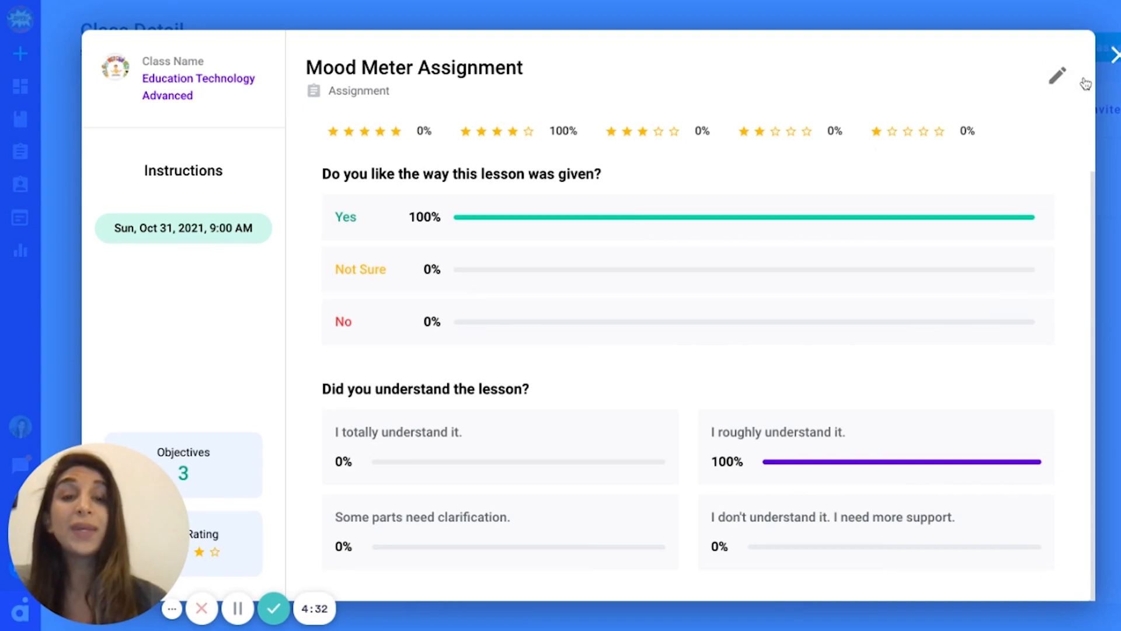
pyautogui.click(1115, 55)
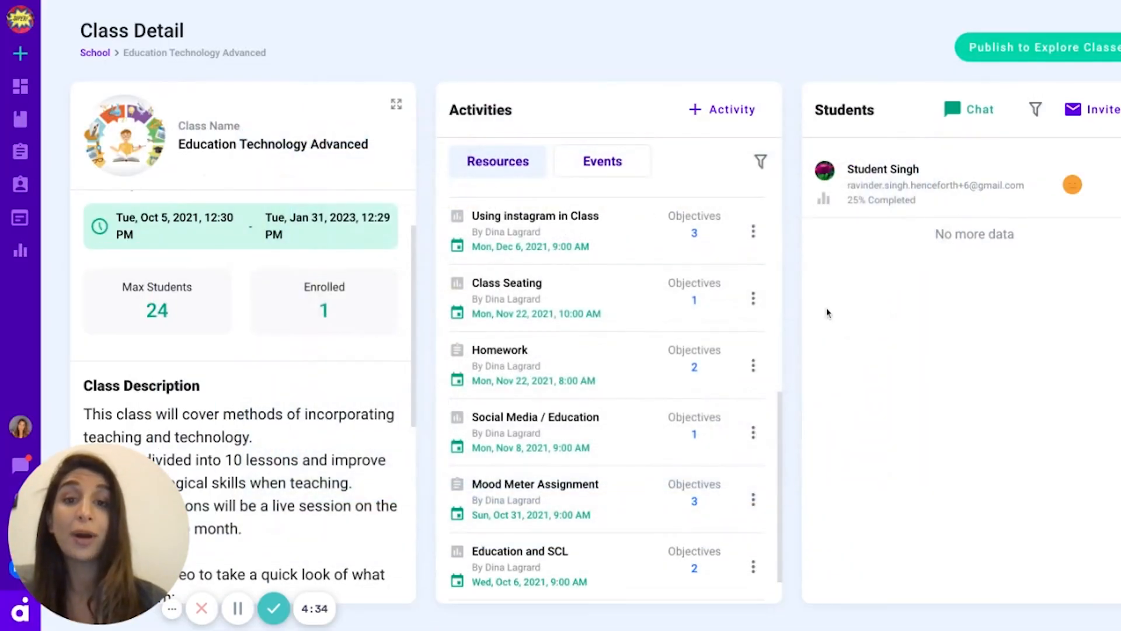
# - View the class's events and check the available event type filter options
pyautogui.click(602, 162)
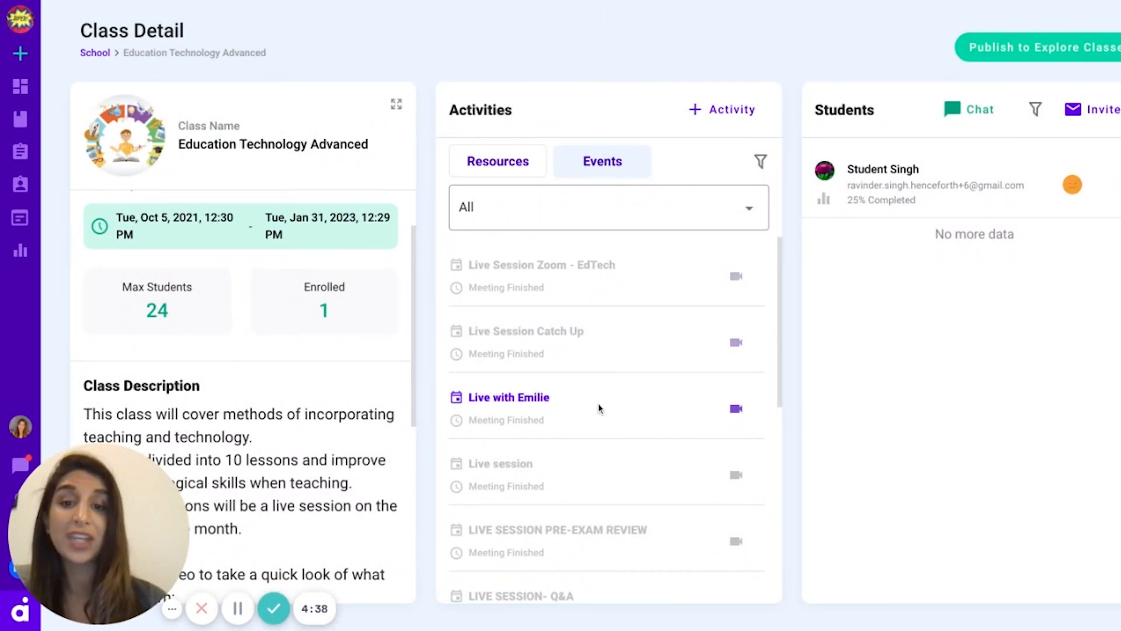
pyautogui.click(623, 220)
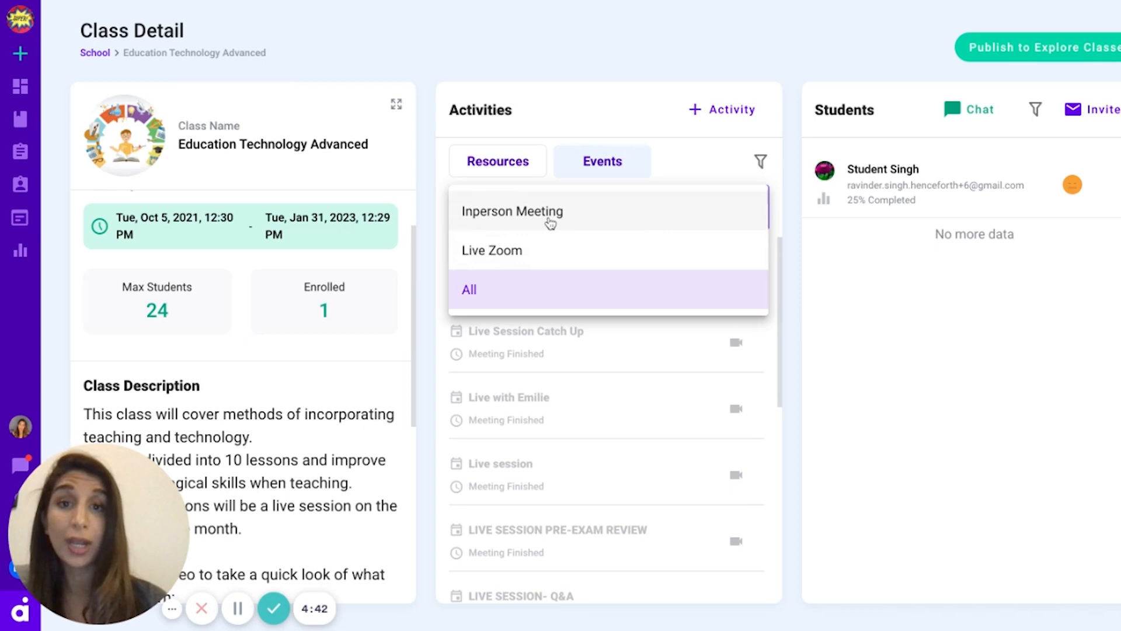
pyautogui.click(743, 63)
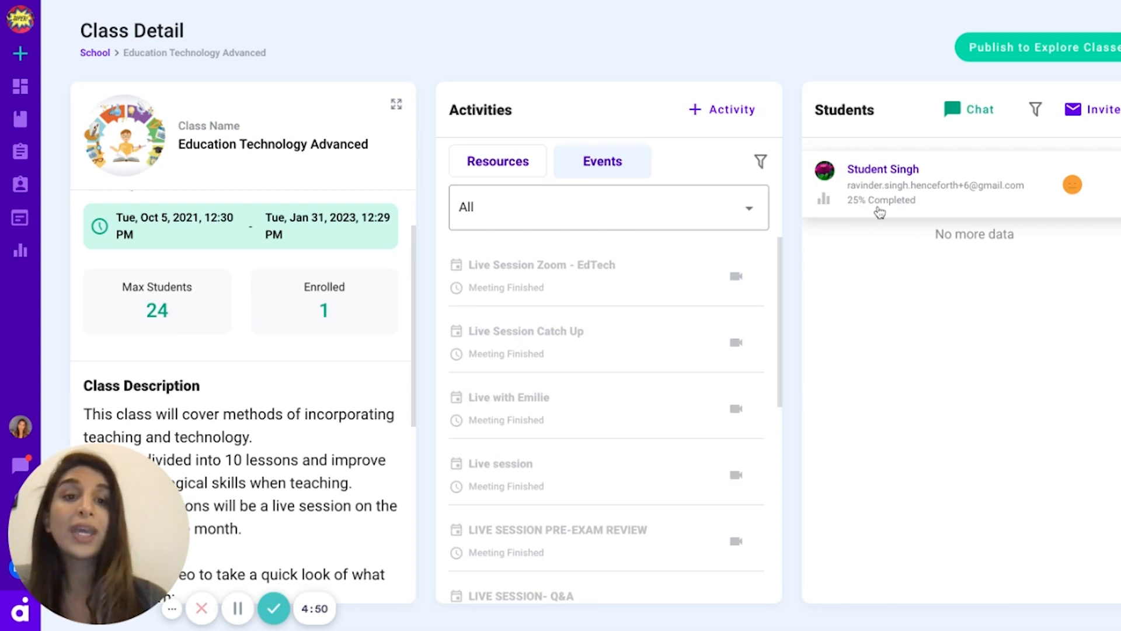
# - Open the enrolled student's record, review the resource progress, and check the grade options for Using instagram in Class
pyautogui.click(865, 188)
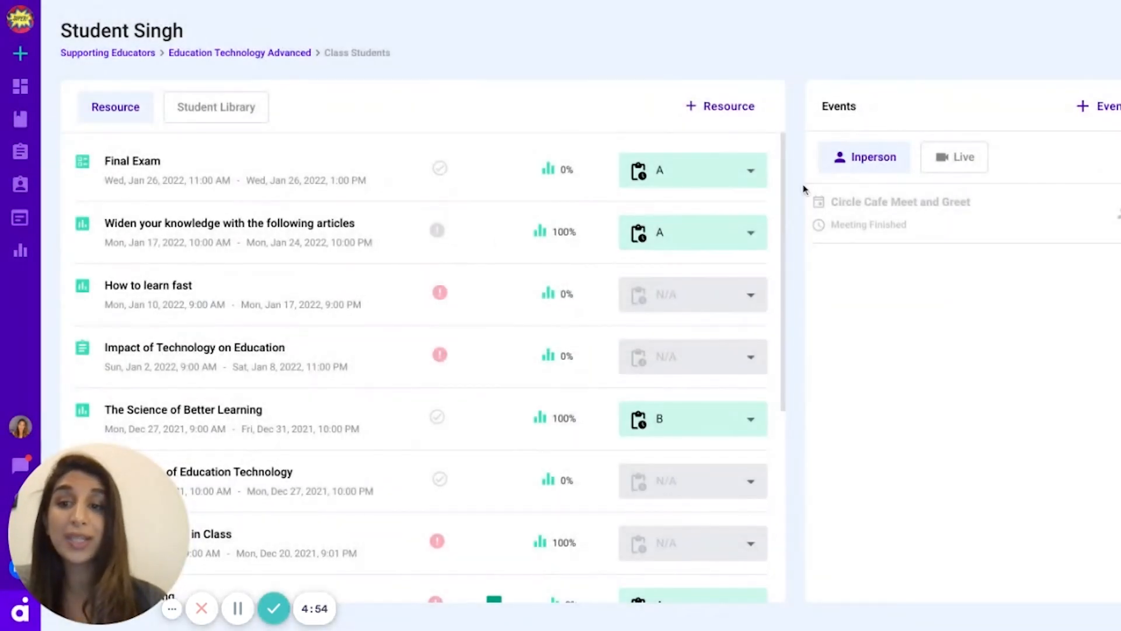
pyautogui.scroll(-3, 460, 358)
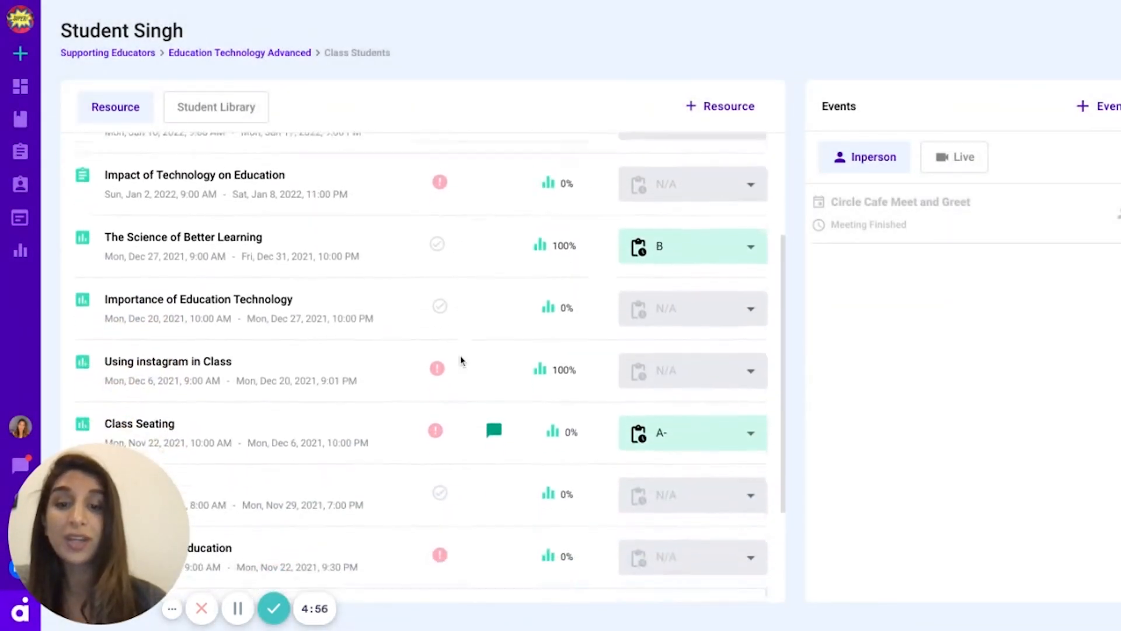
pyautogui.scroll(-1, 578, 351)
pyautogui.click(696, 345)
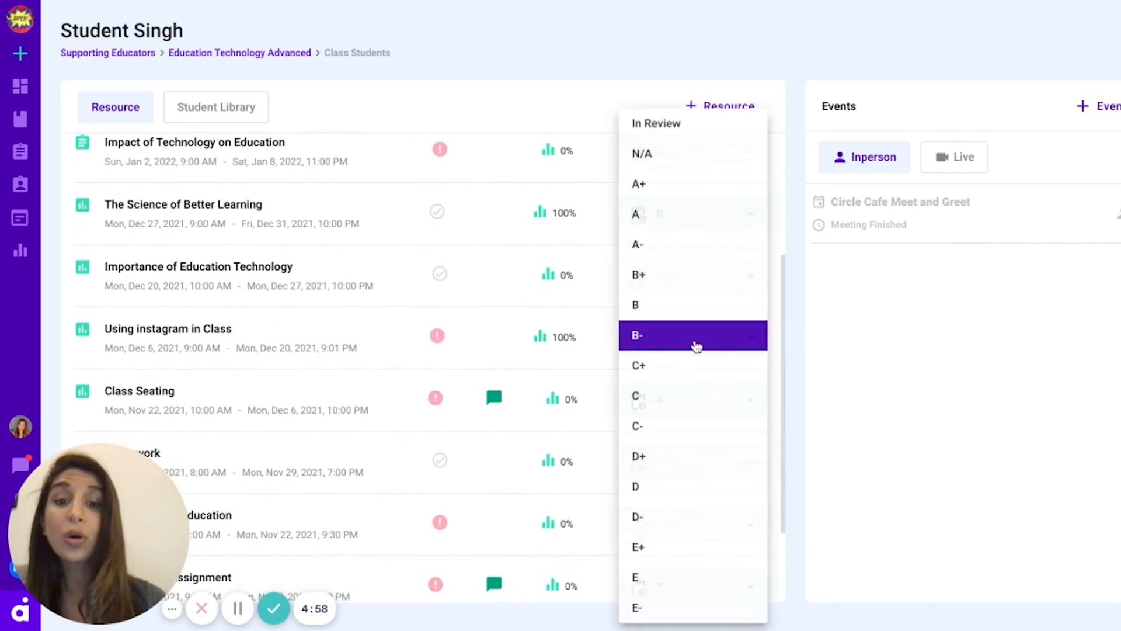
pyautogui.click(818, 354)
pyautogui.scroll(-1, 498, 463)
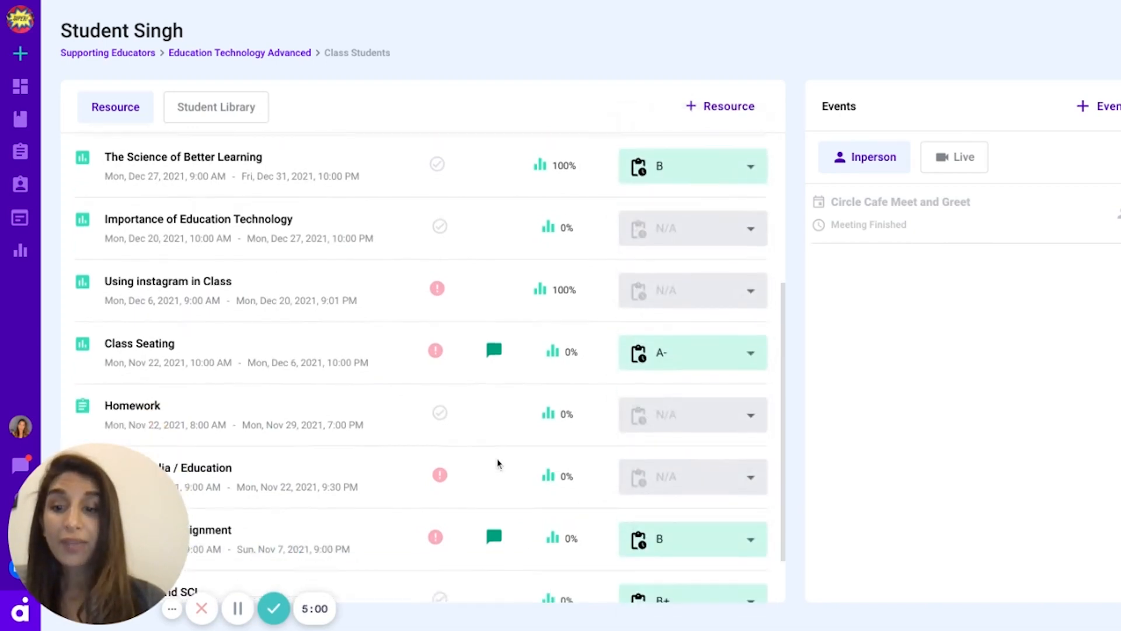
# - Open the student's Mood Meter Assignment and examine the submitted work, comments, and text and voice reply options
pyautogui.scroll(-1, 496, 458)
pyautogui.click(242, 475)
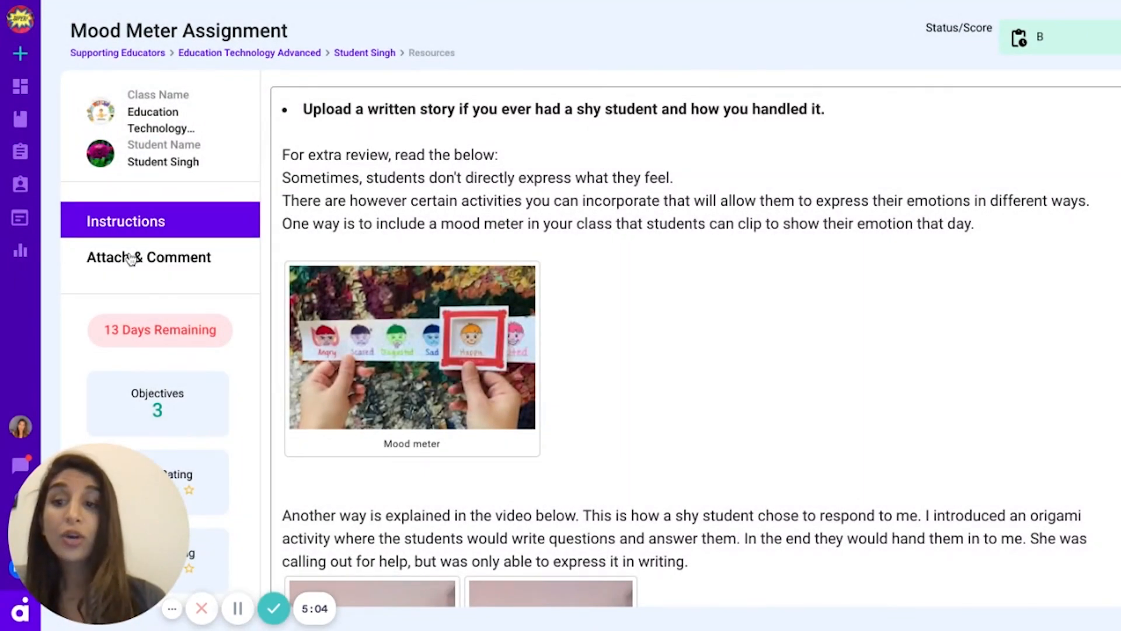
pyautogui.click(131, 259)
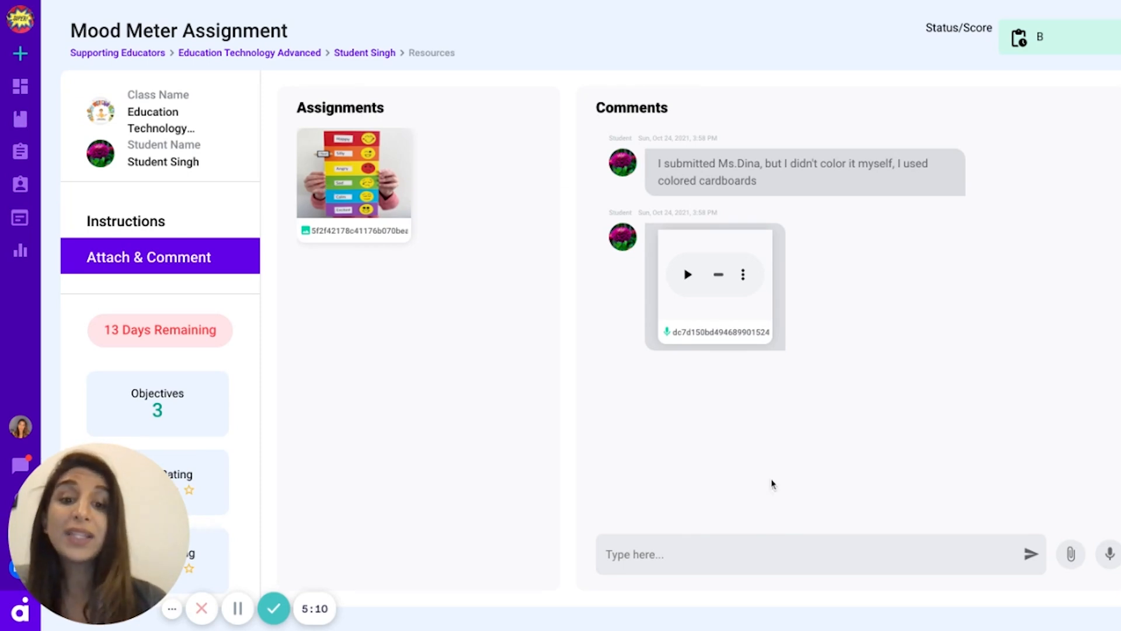
pyautogui.click(685, 549)
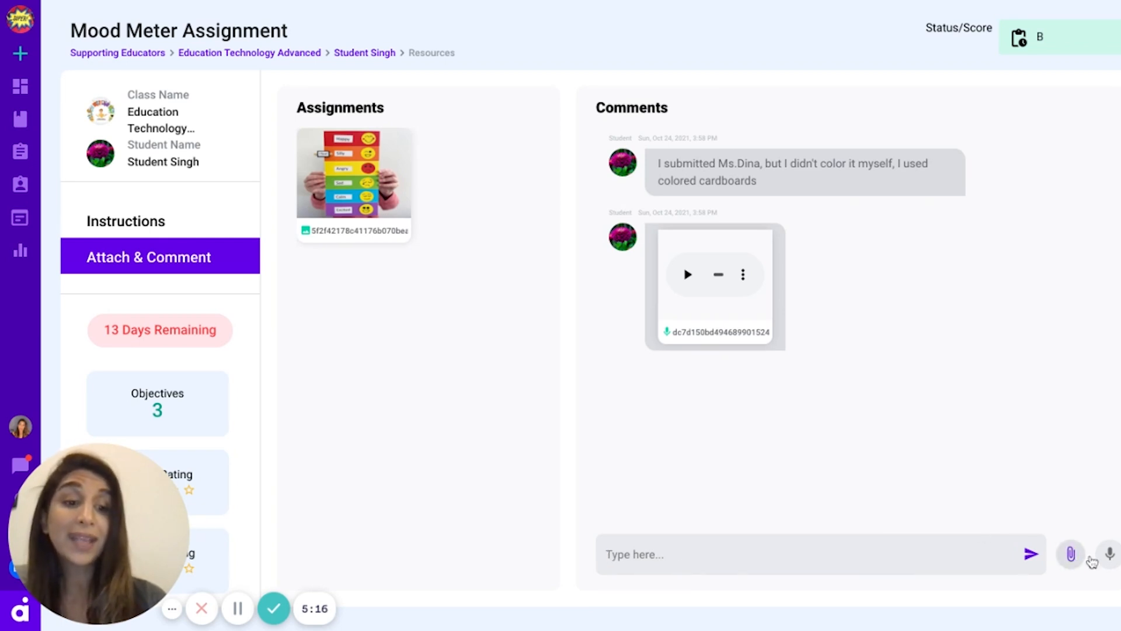
pyautogui.click(1109, 554)
pyautogui.click(721, 383)
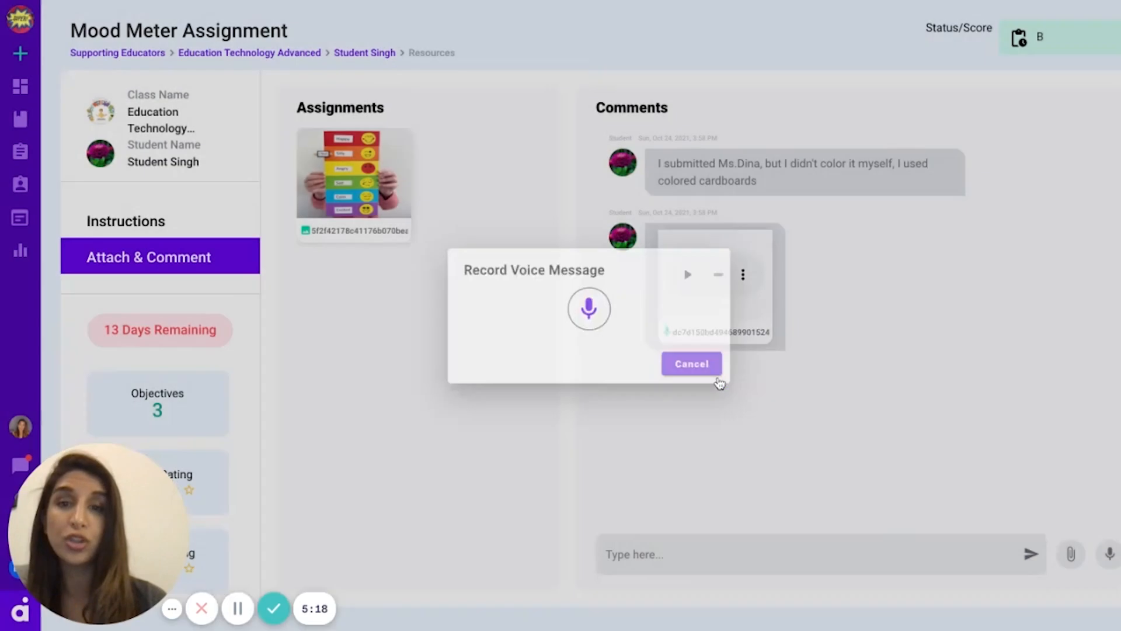
# - From the student's record, check the options for adding a resource and open the form for scheduling an in-person event
pyautogui.click(120, 0)
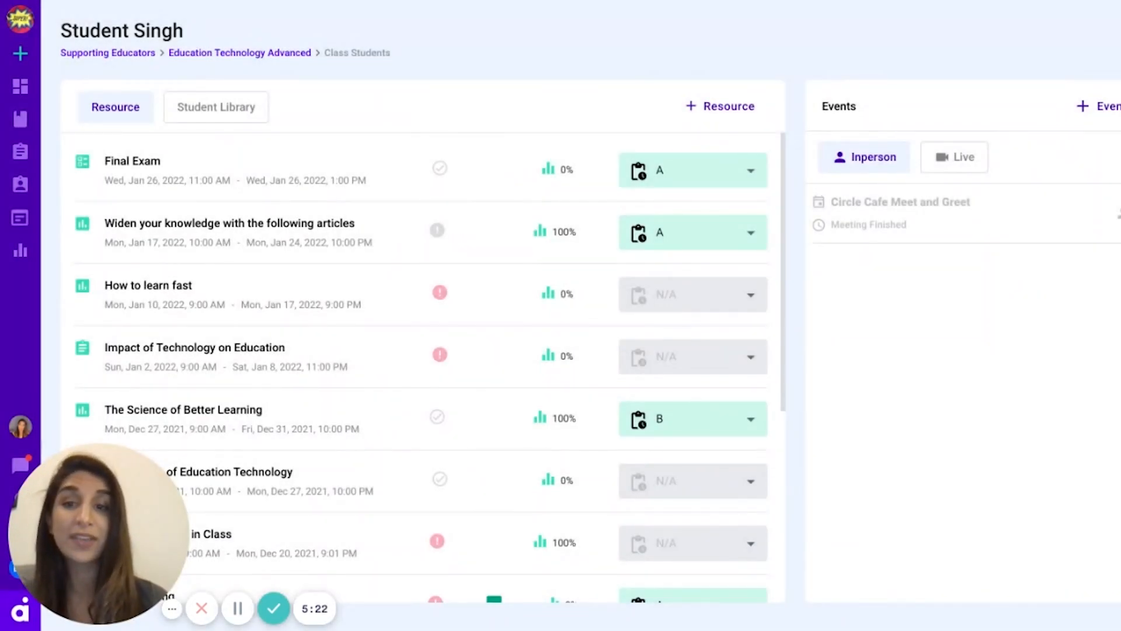
pyautogui.click(705, 111)
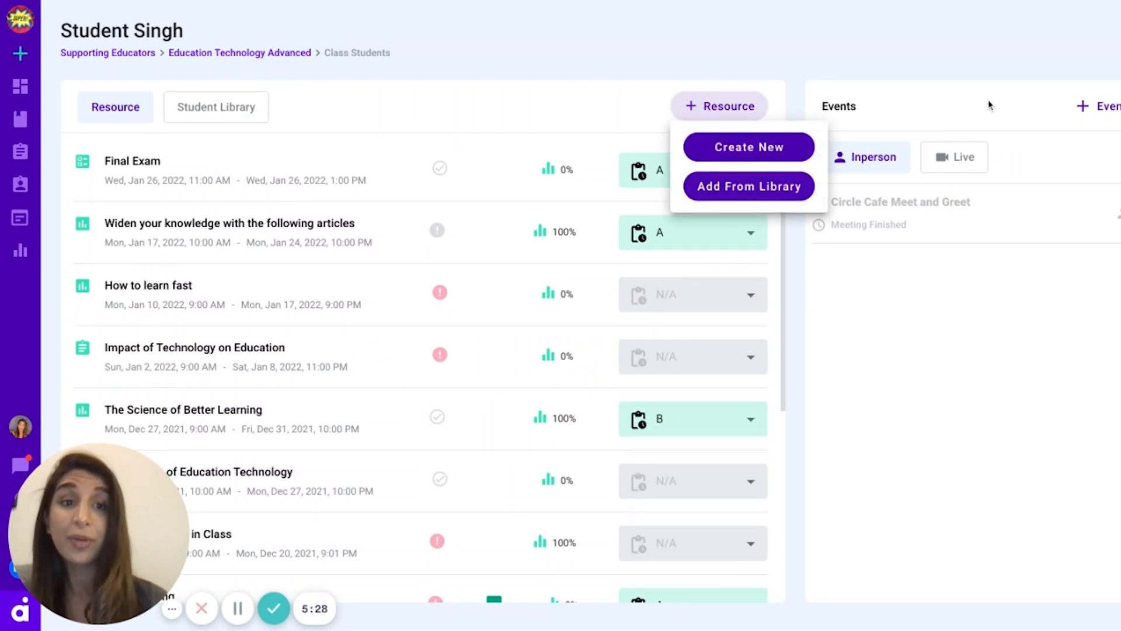
pyautogui.click(1098, 108)
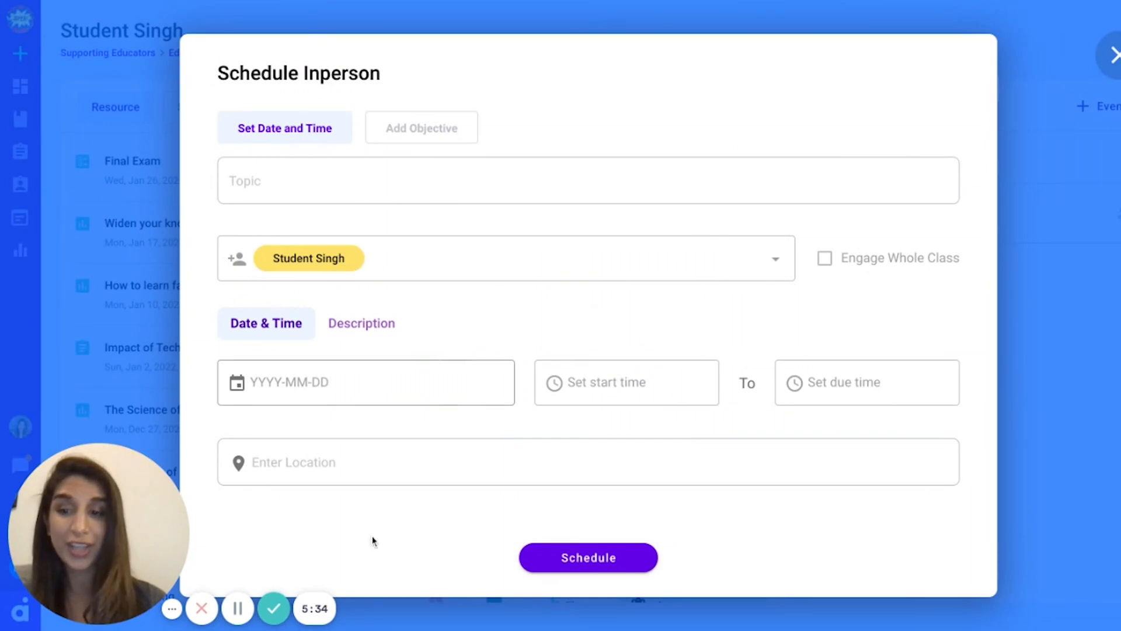
pyautogui.click(274, 608)
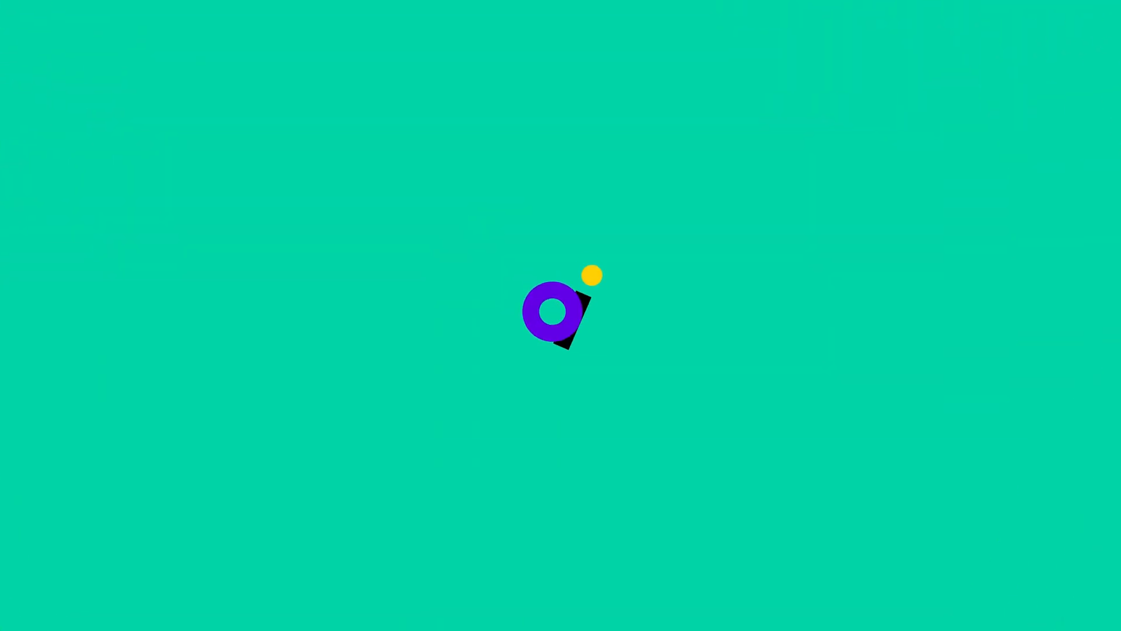